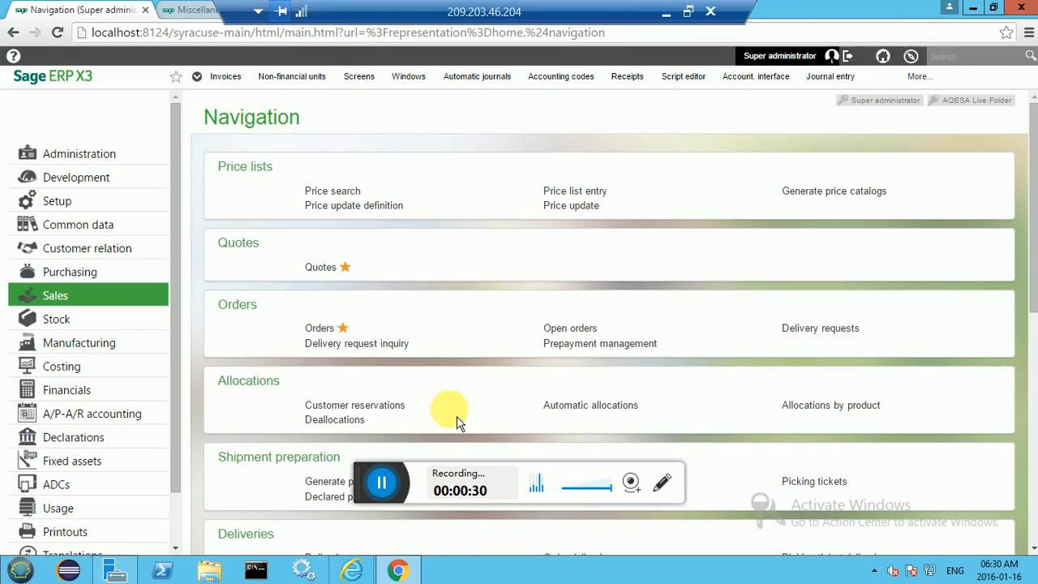
- Open the sales orders in the ALL Full entry transaction and examine the order's delivery, invoice and allocation status
left_click(328, 337)
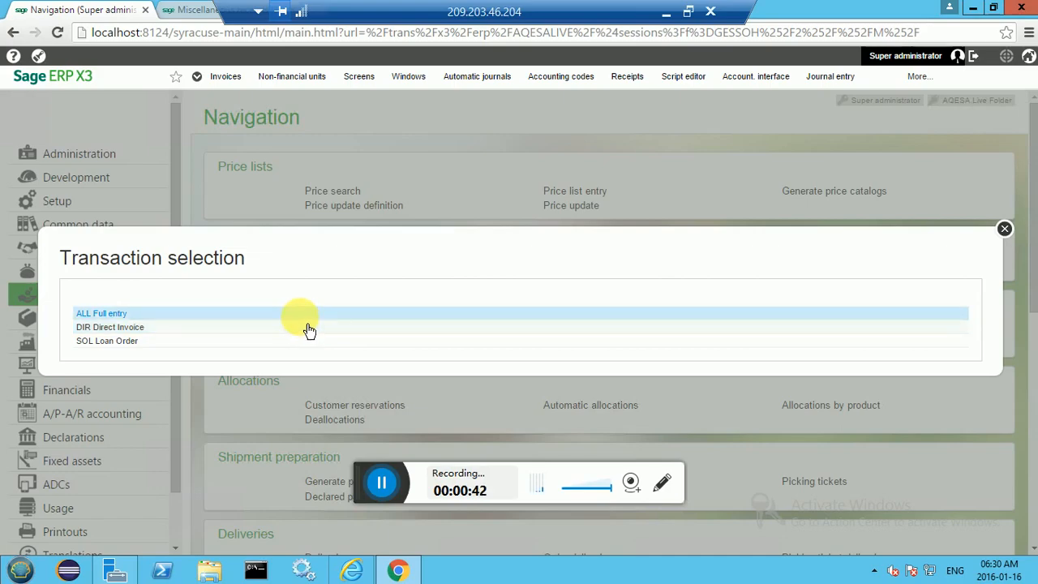
left_click(311, 322)
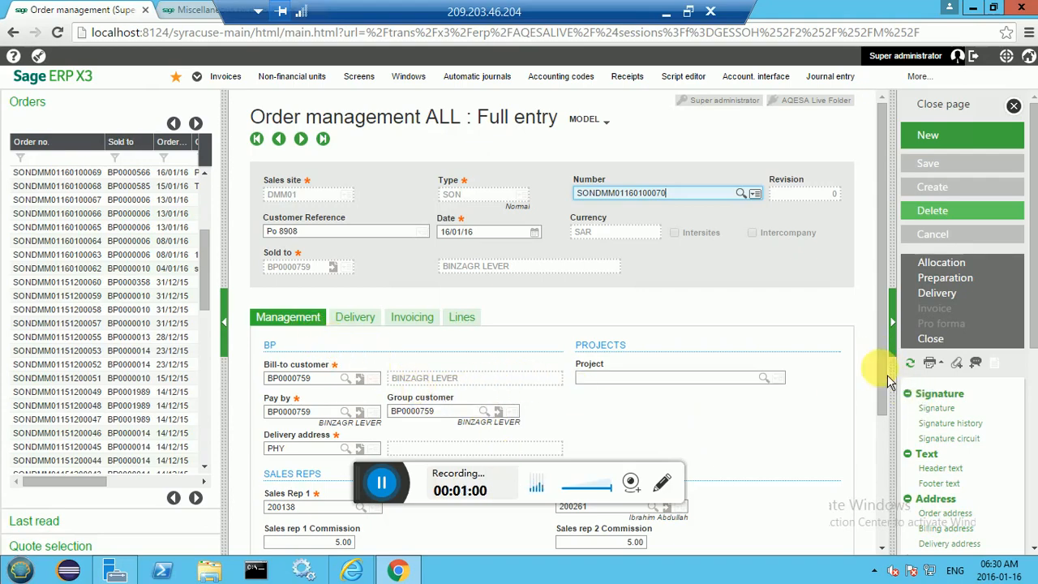
left_click(884, 409)
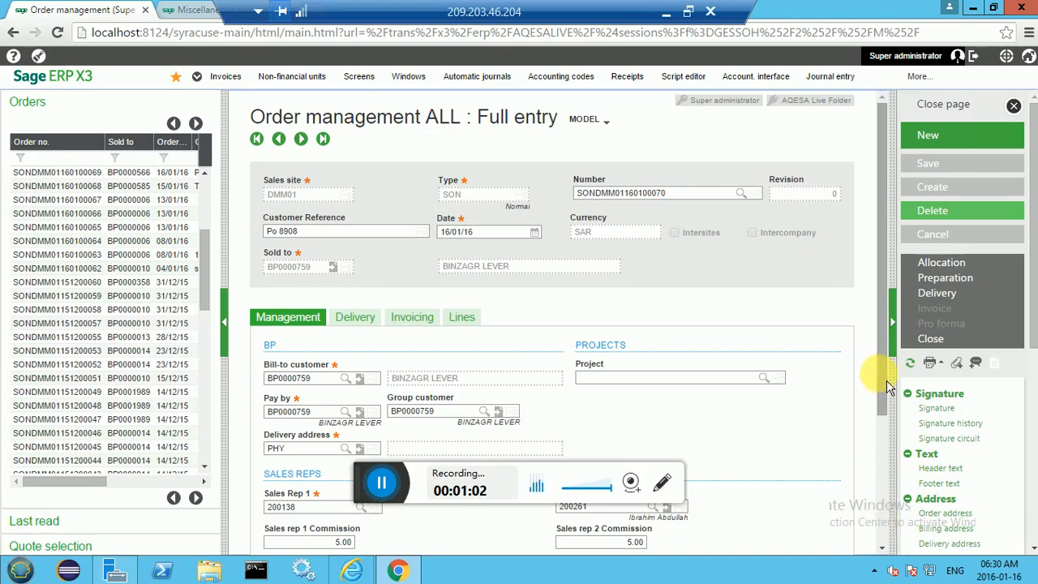
scroll(886, 412, "down", 1)
left_click_drag(868, 583, 869, 583)
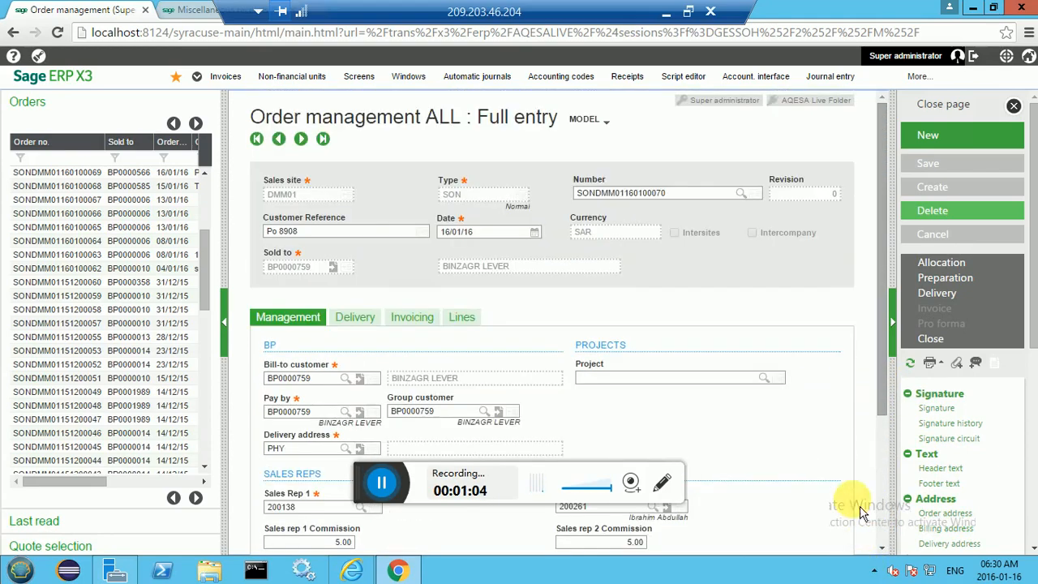
left_click_drag(888, 407, 870, 477)
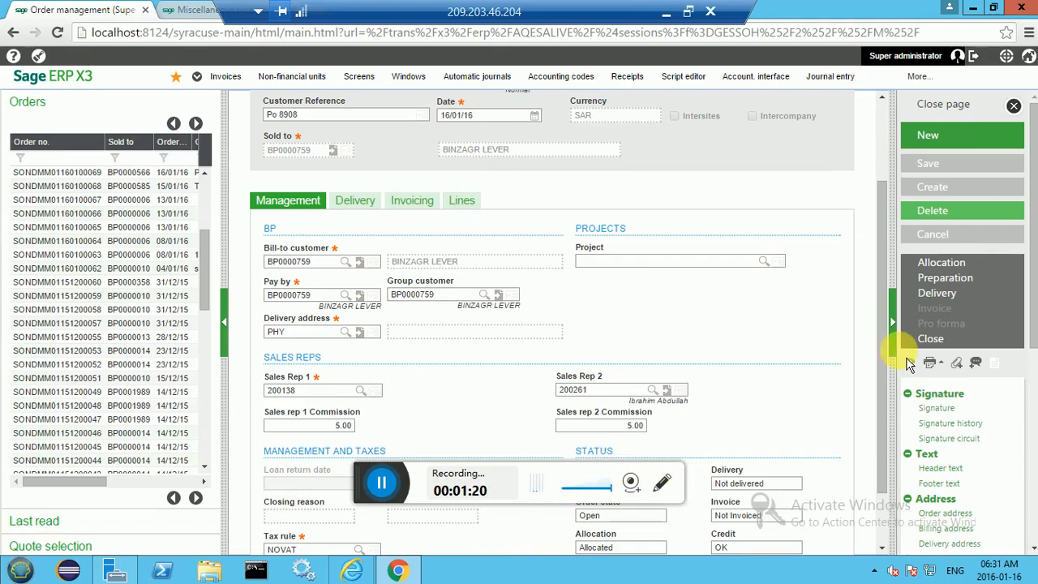
- Run automatic deallocation on the sales order, examine the allocated quantity in the log and return to the order
left_click(951, 297)
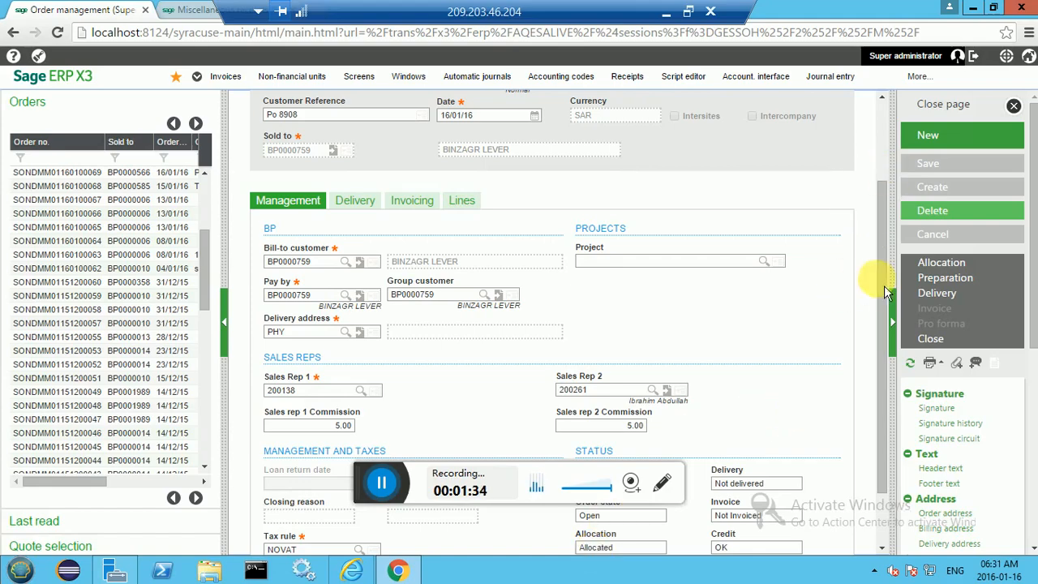
left_click(941, 262)
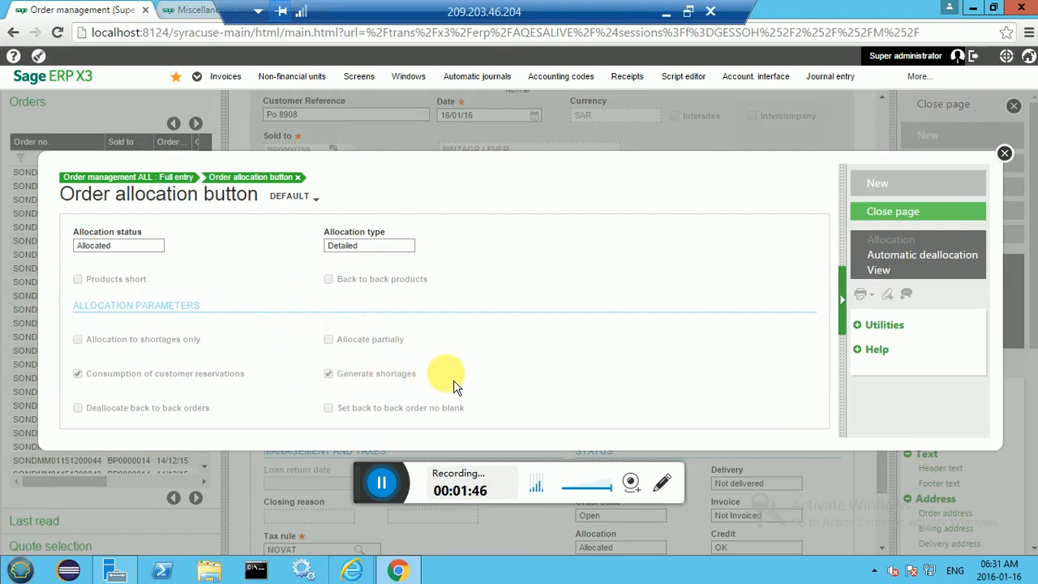
left_click(900, 258)
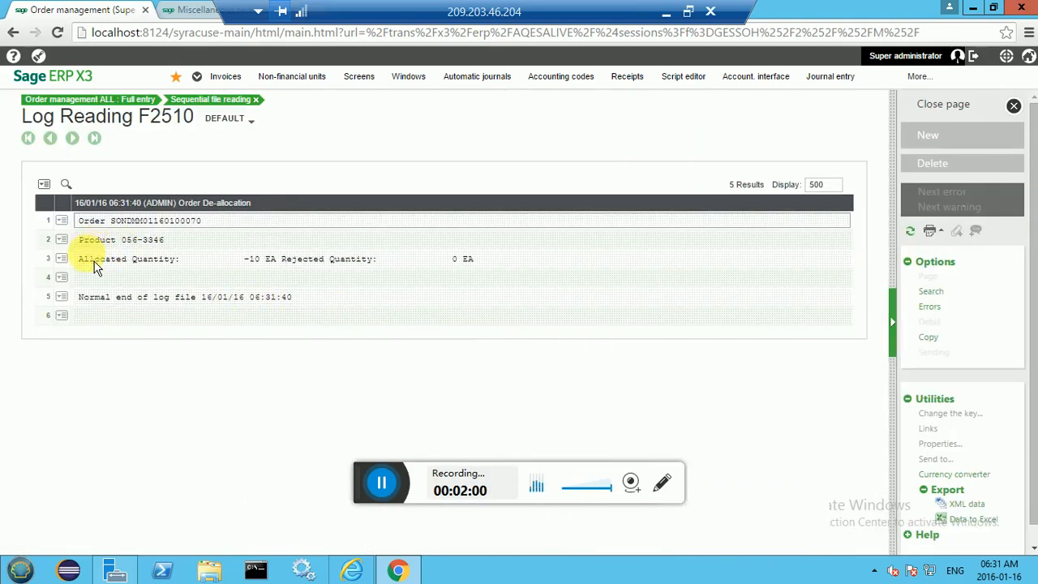
left_click(95, 266)
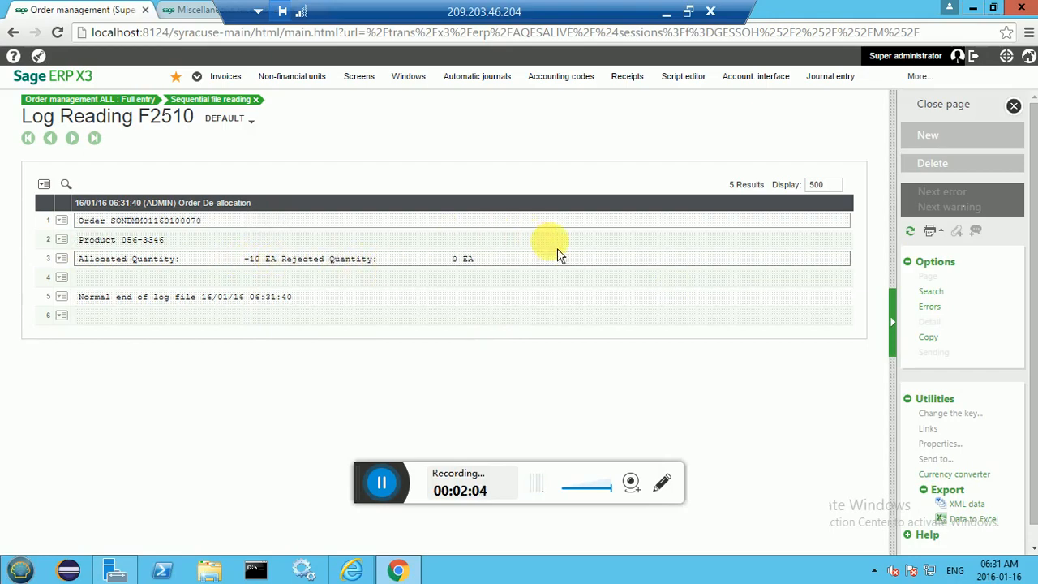
left_click(941, 104)
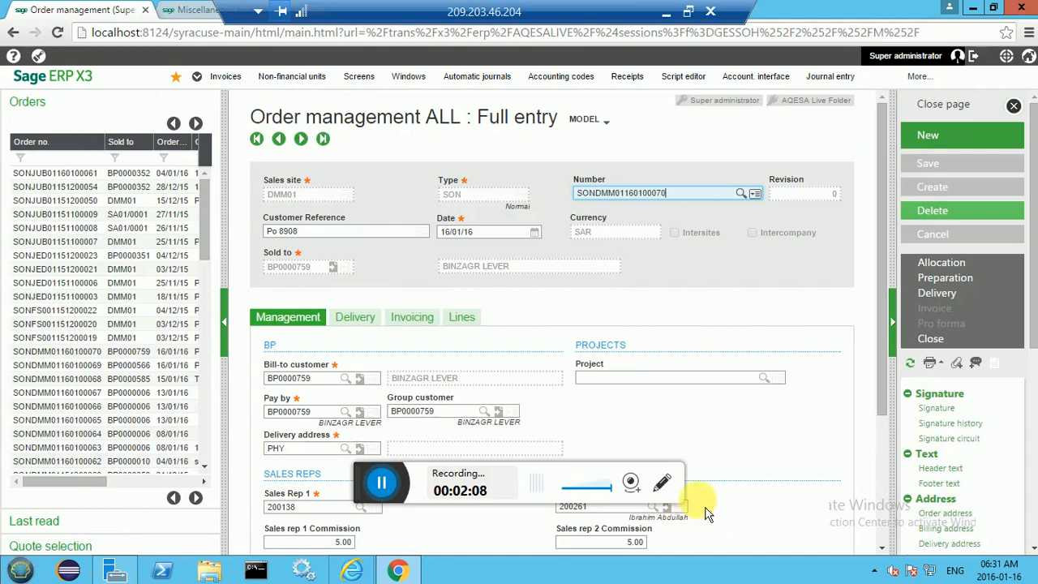
- Allocate the sales order with consumption of customer reservations and shortage generation enabled, and close the resulting log
left_click_drag(888, 296, 705, 73)
left_click(688, 12)
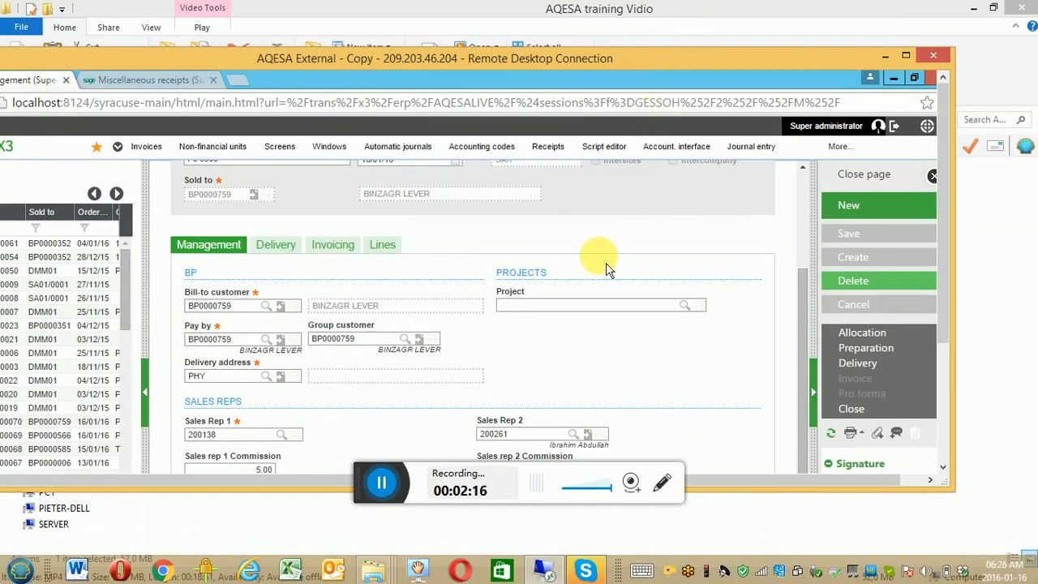
left_click(906, 57)
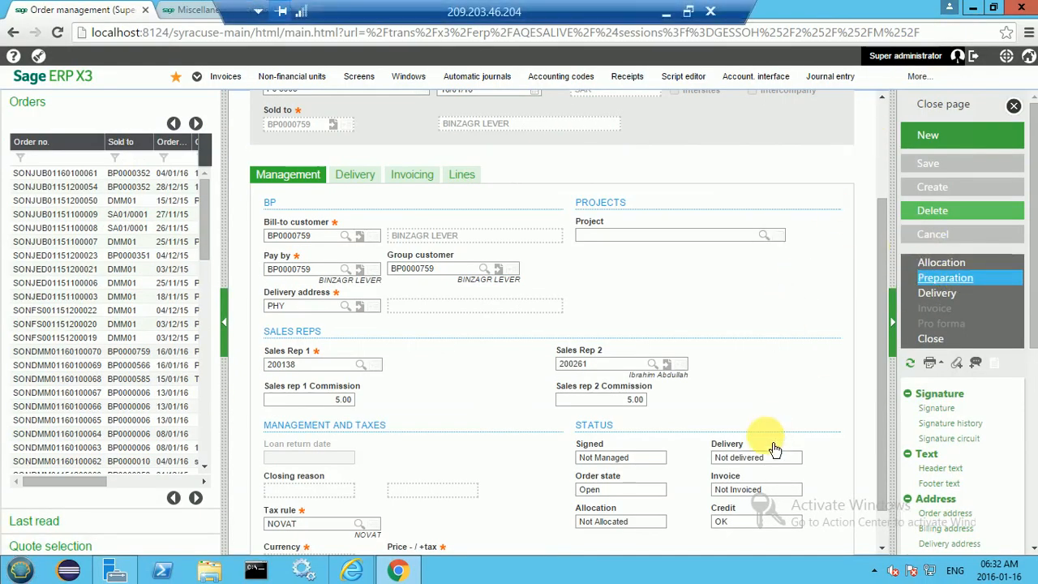
left_click(945, 263)
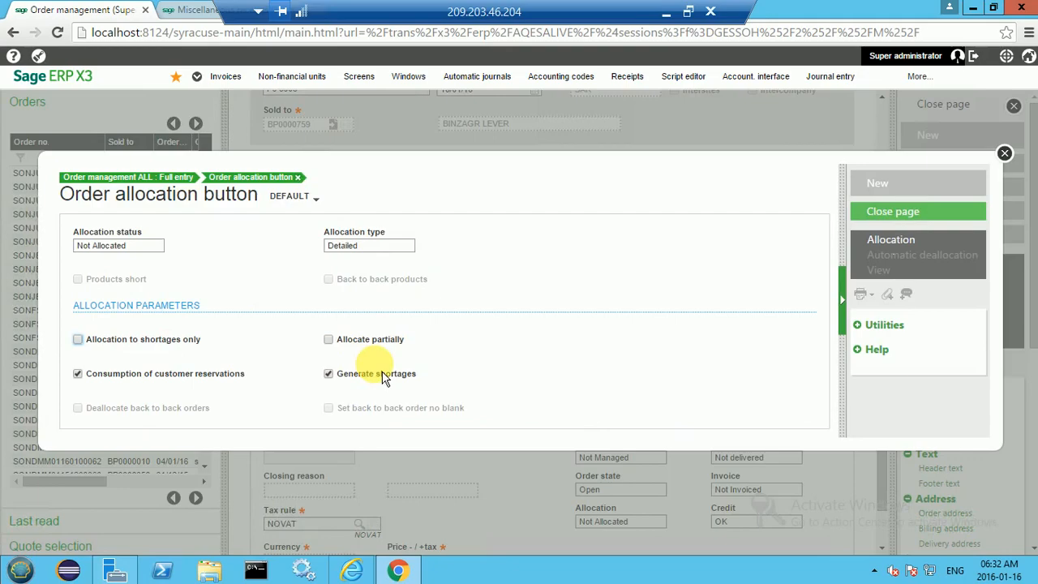
left_click(903, 247)
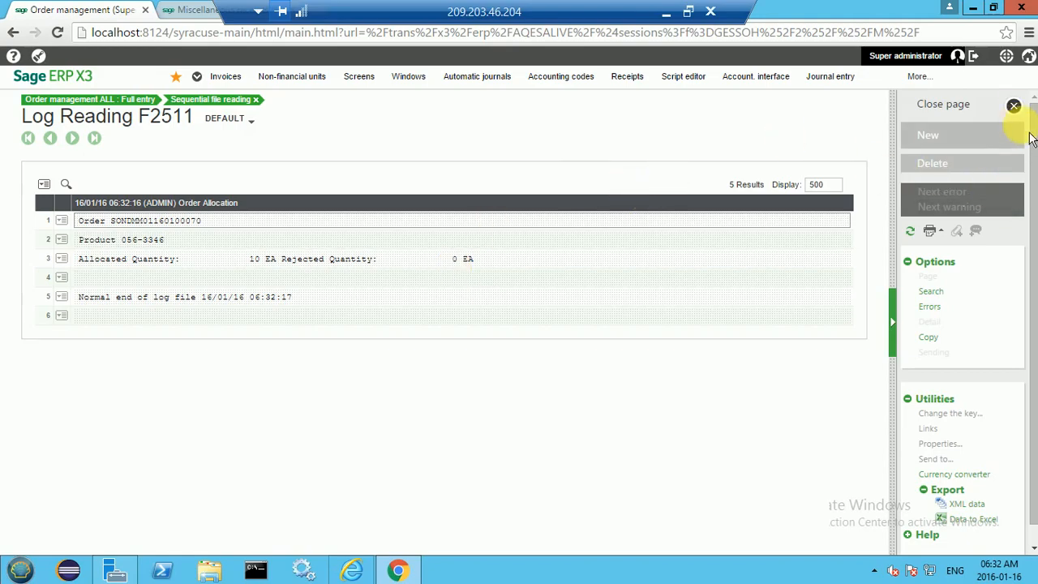
left_click(956, 113)
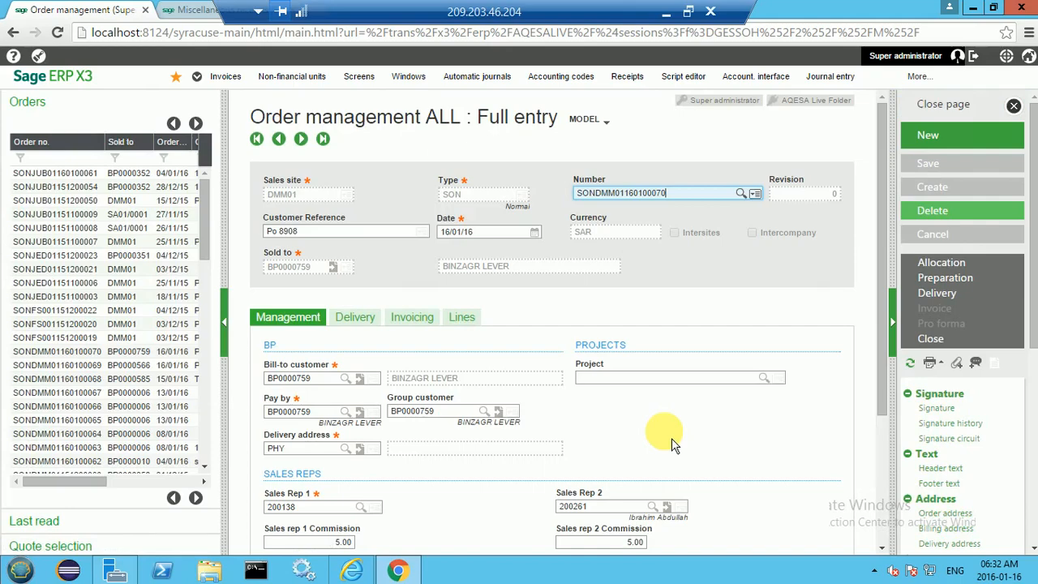
- Generate a delivery from the sales order and examine the delivered quantity of product 056-3346
left_click(953, 305)
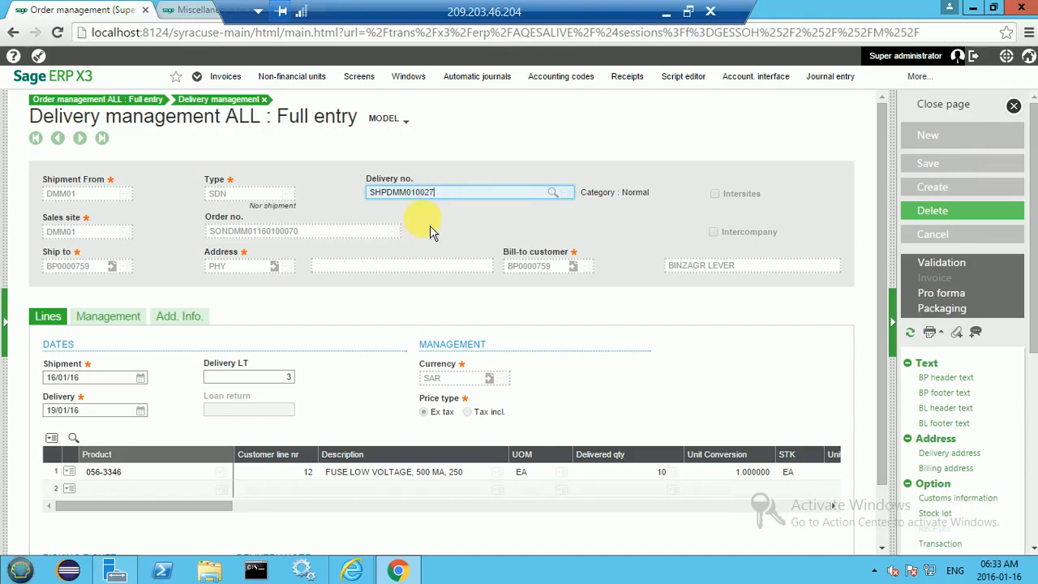
left_click(646, 472)
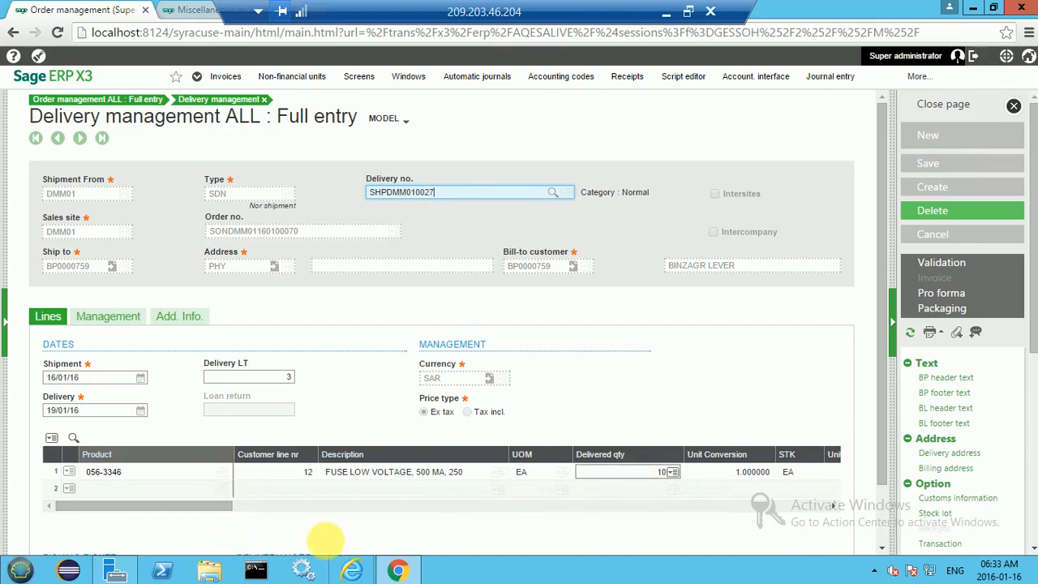
left_click_drag(226, 511, 138, 517)
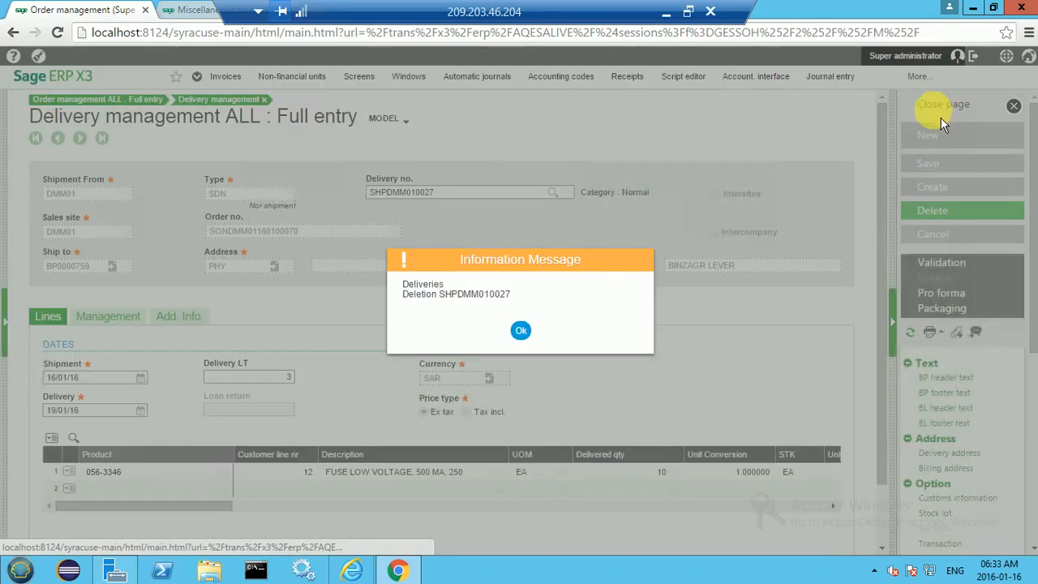
- Delete the delivery generated from the sales order and return to the order
key("Return")
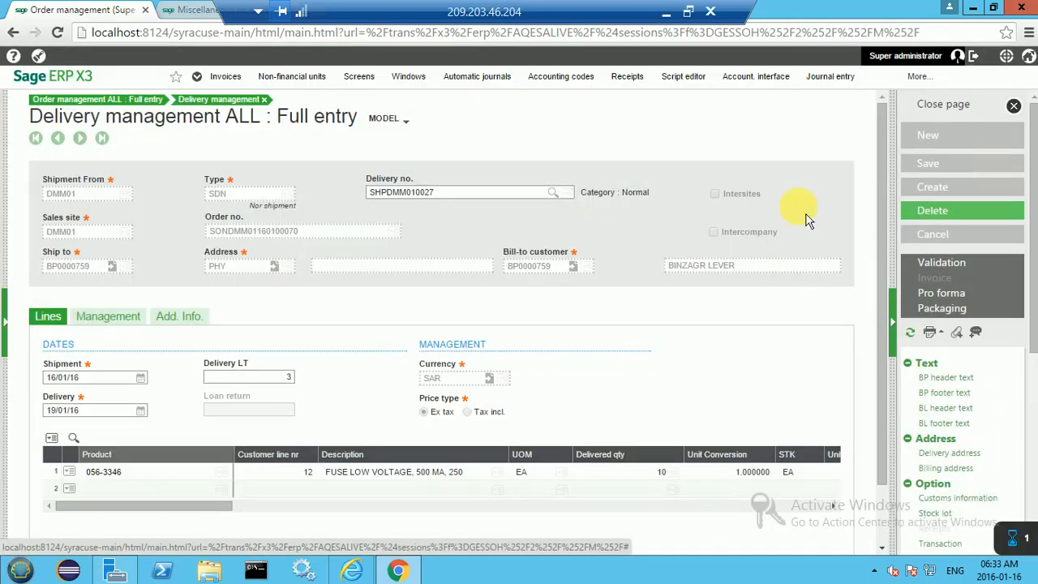
left_click(961, 113)
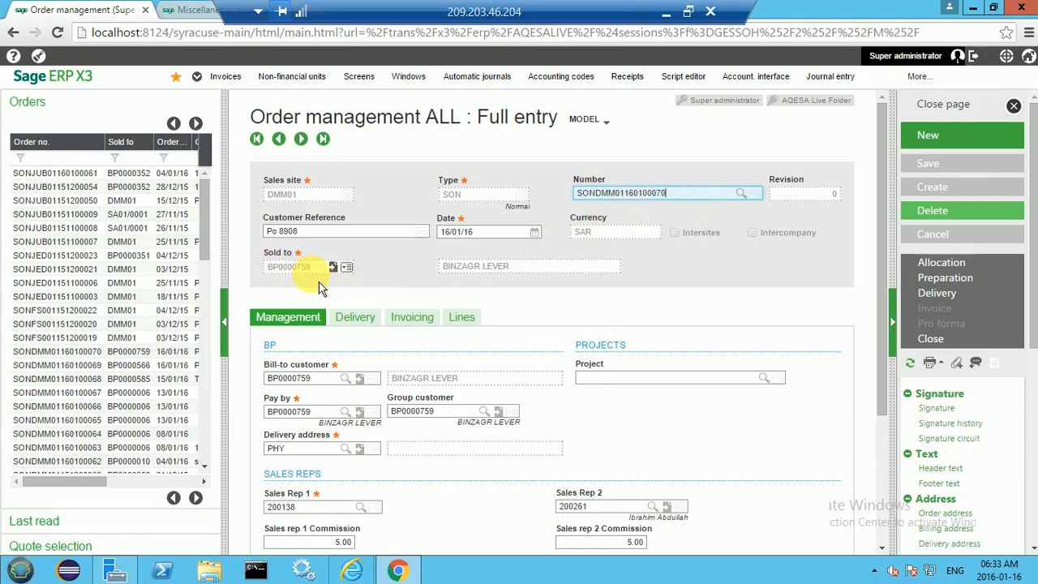
- Reopen the sales order in ALL Full entry, check its delivery and allocation status, and return to the navigation page
left_click(956, 107)
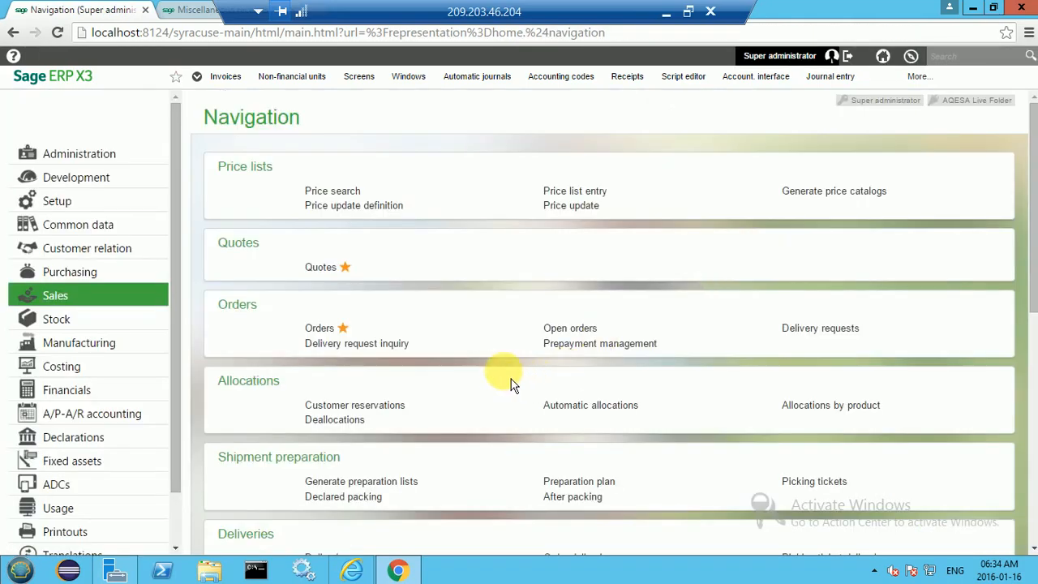
left_click(327, 328)
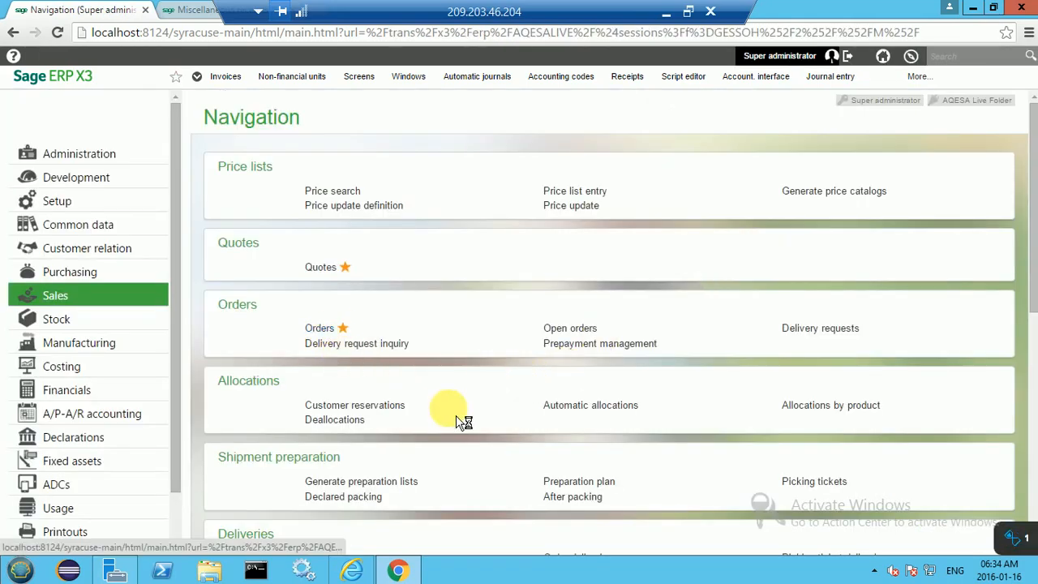
left_click(243, 315)
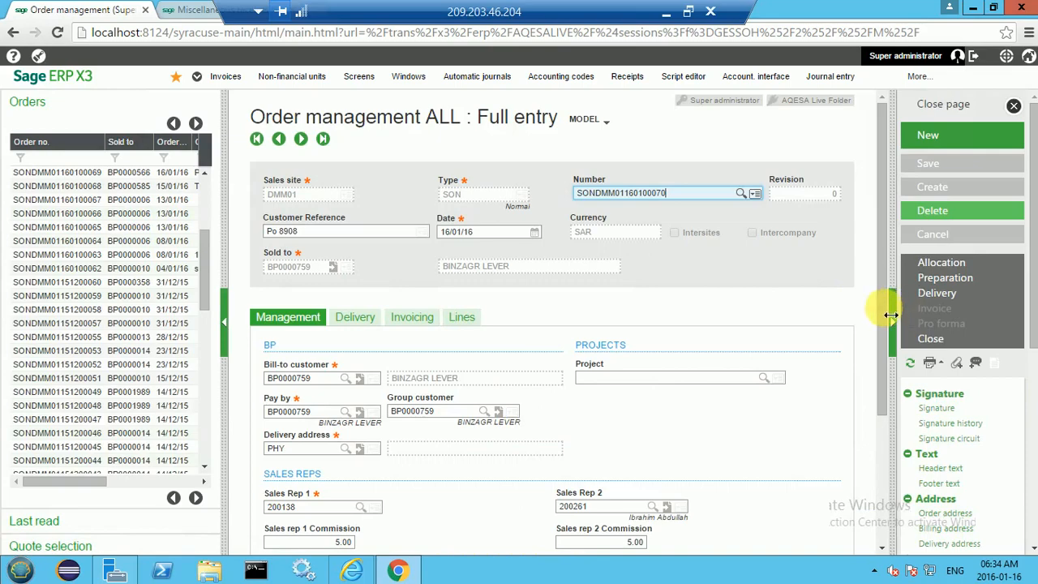
scroll(869, 538, "down", 3)
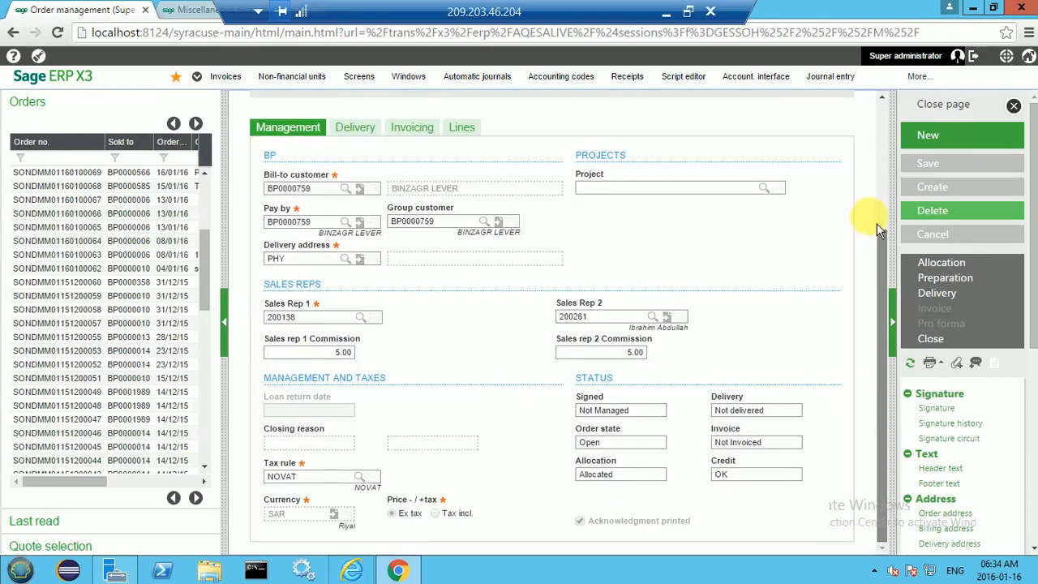
scroll(877, 223, "up", 3)
left_click(941, 104)
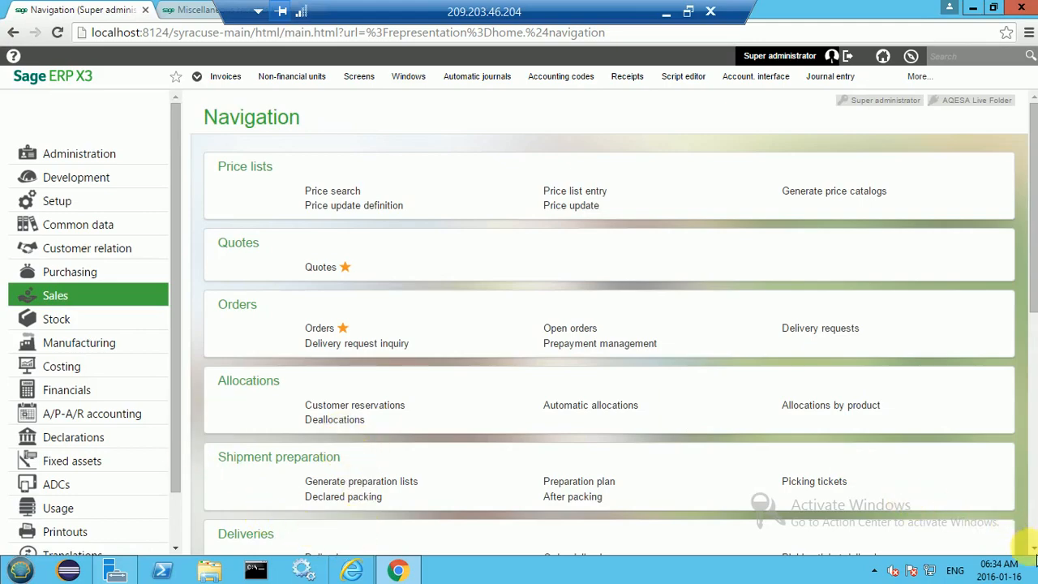
- Open Deliveries in the ALL Full entry transaction, start a new delivery and show the selection lists
left_click(1032, 548)
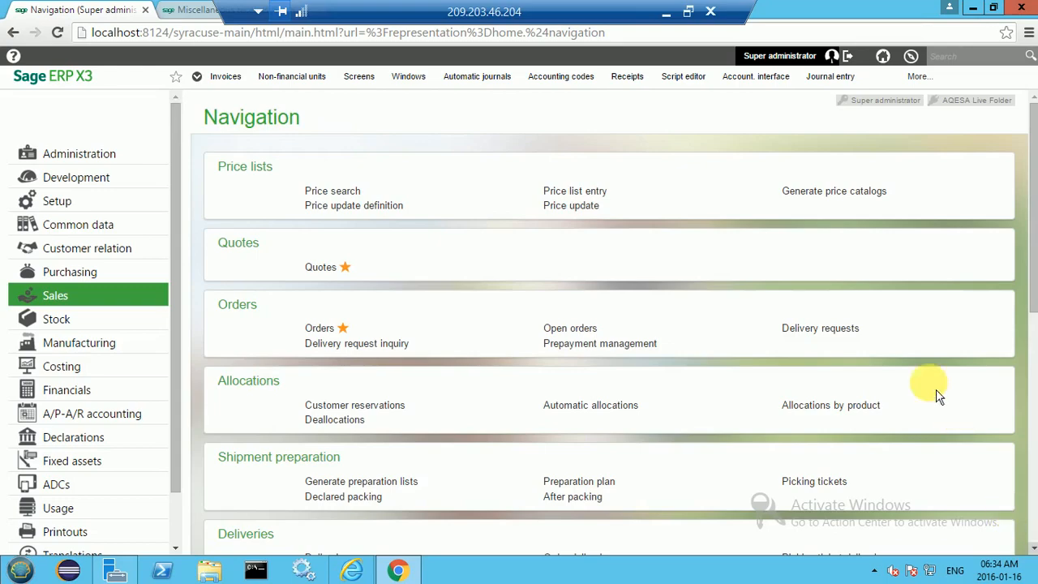
scroll(400, 477, "down", 2)
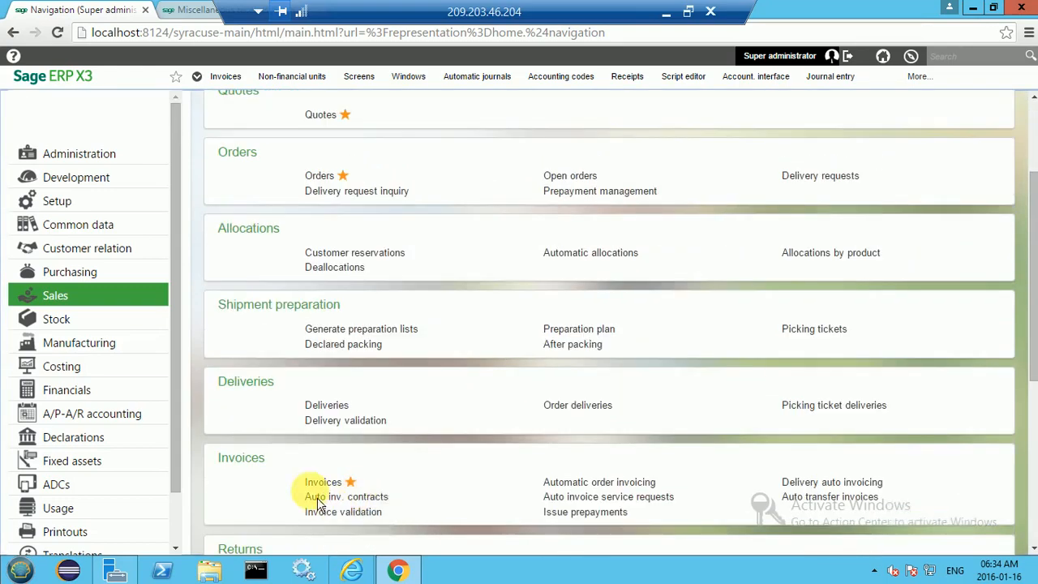
left_click(337, 411)
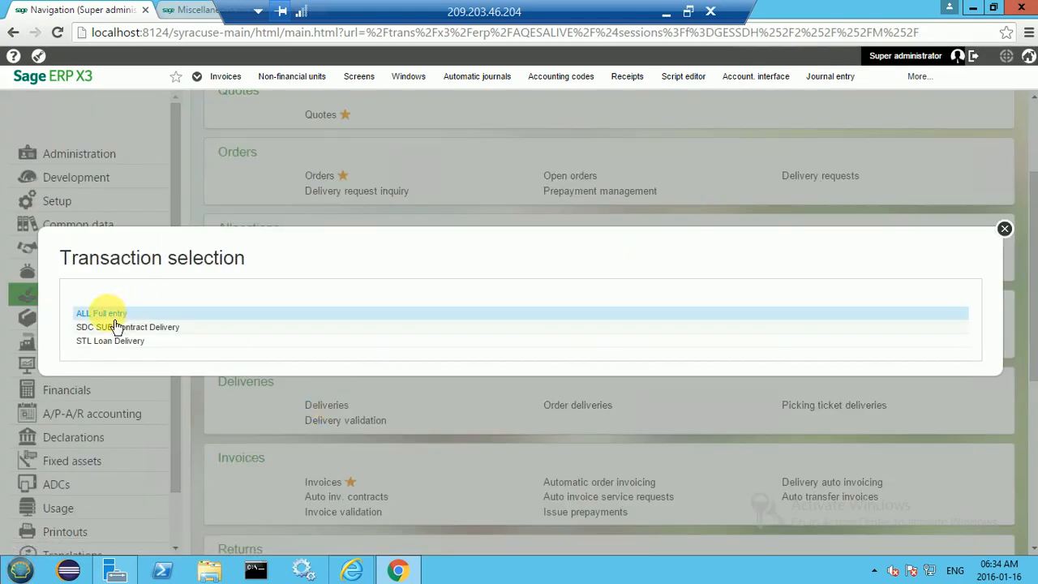
left_click(107, 315)
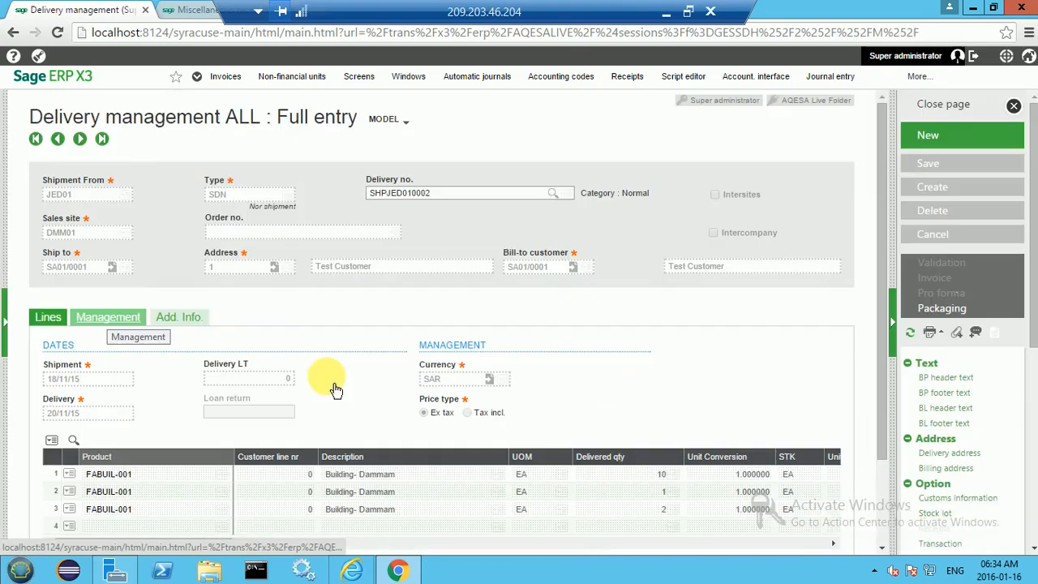
left_click(941, 146)
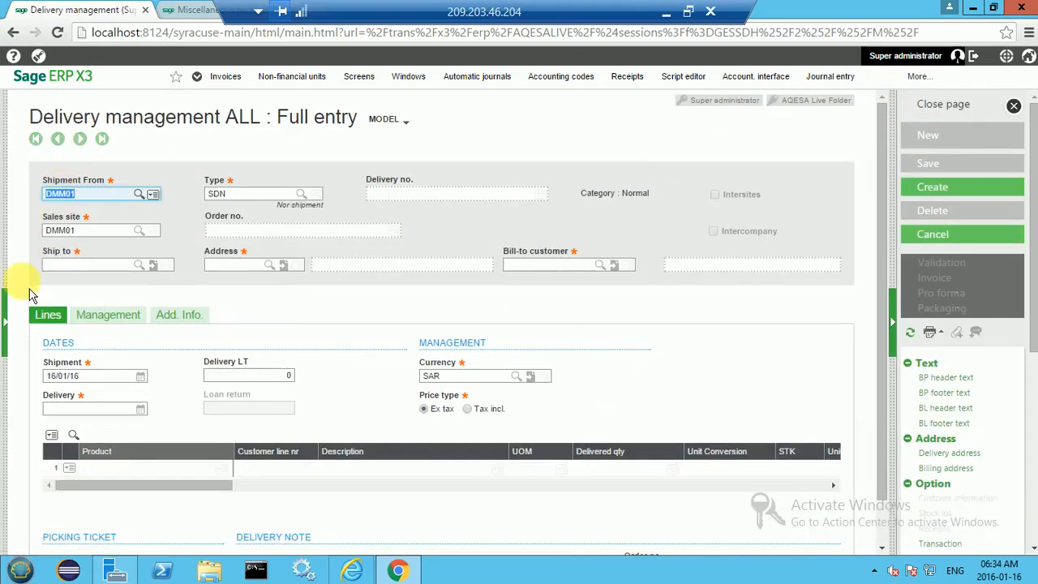
left_click(9, 339)
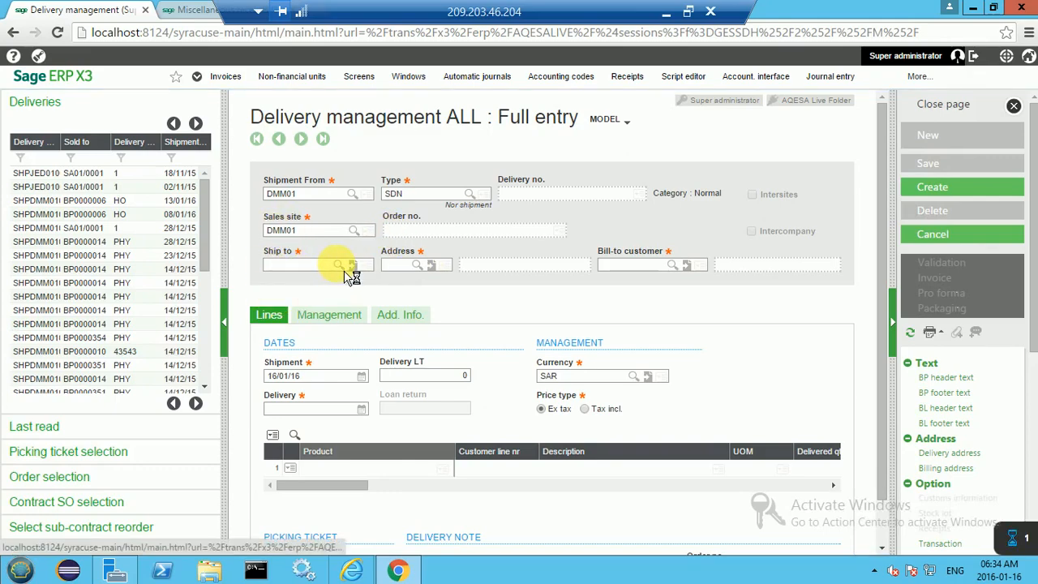
- Filter the customer selection by company name *BIN* and choose BINZAGR LEVER as the new delivery's Ship to customer
left_click(345, 276)
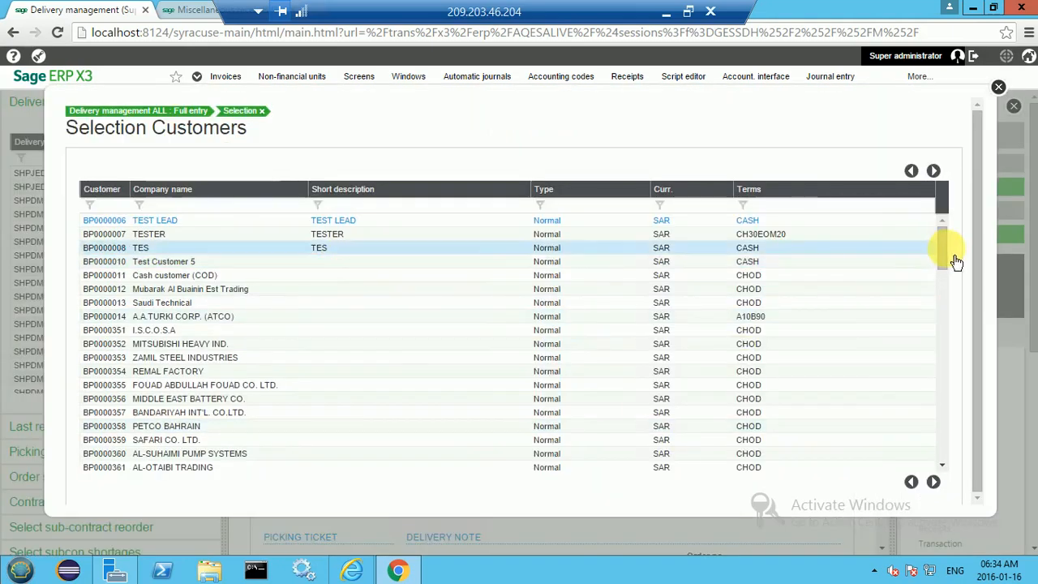
left_click(191, 204)
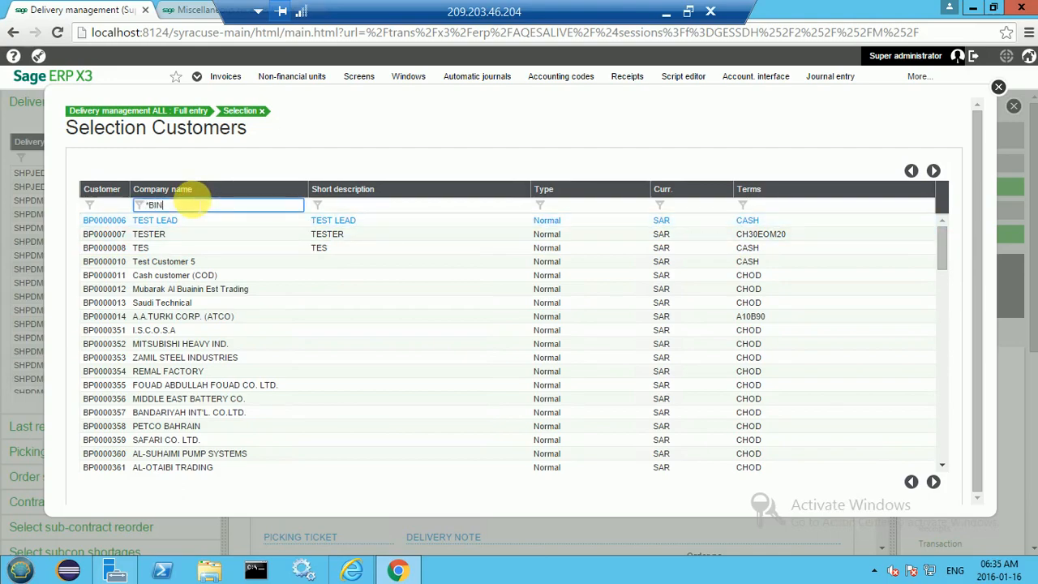
type("*BIN*")
key("Return")
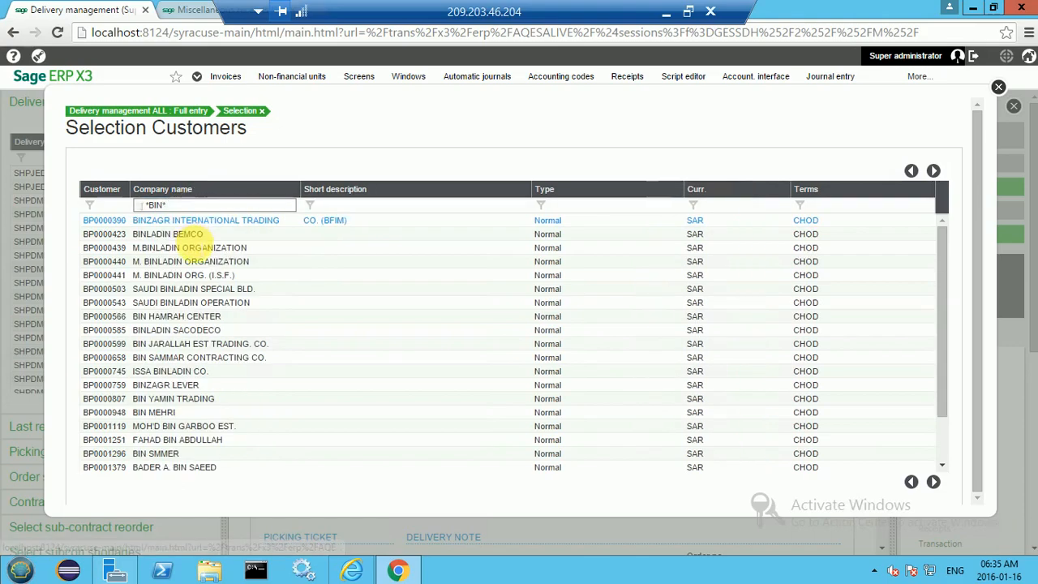
left_click(155, 390)
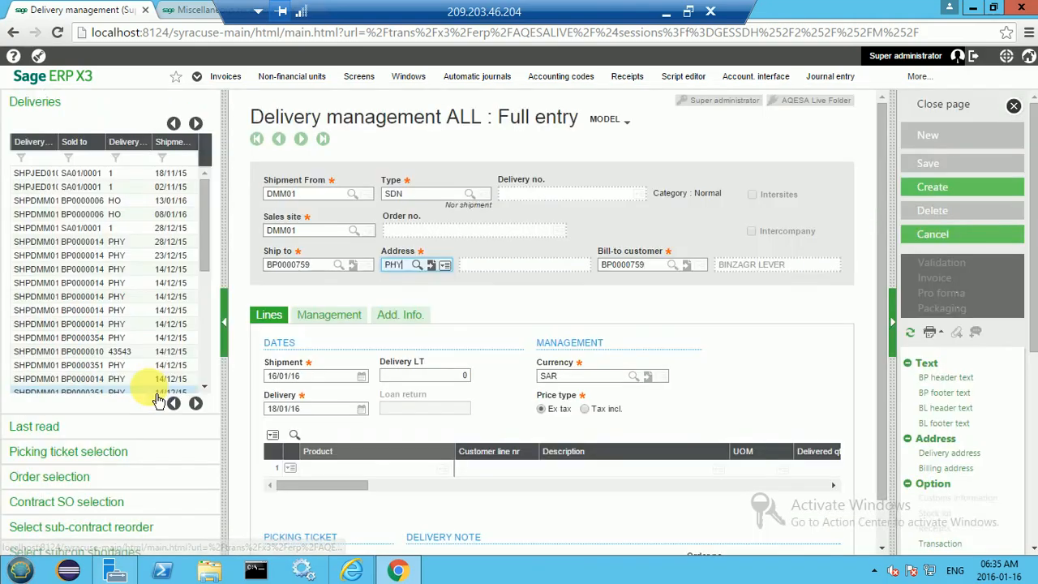
- Add the customer's open sales order with product 056-3346 from the order selection to the new delivery and create the delivery
left_click(96, 487)
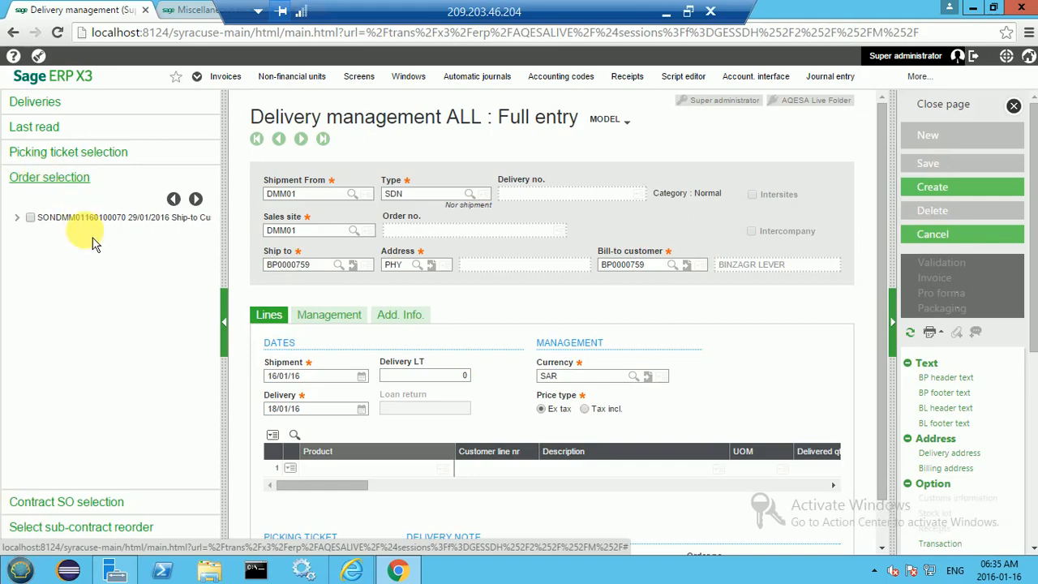
left_click(17, 217)
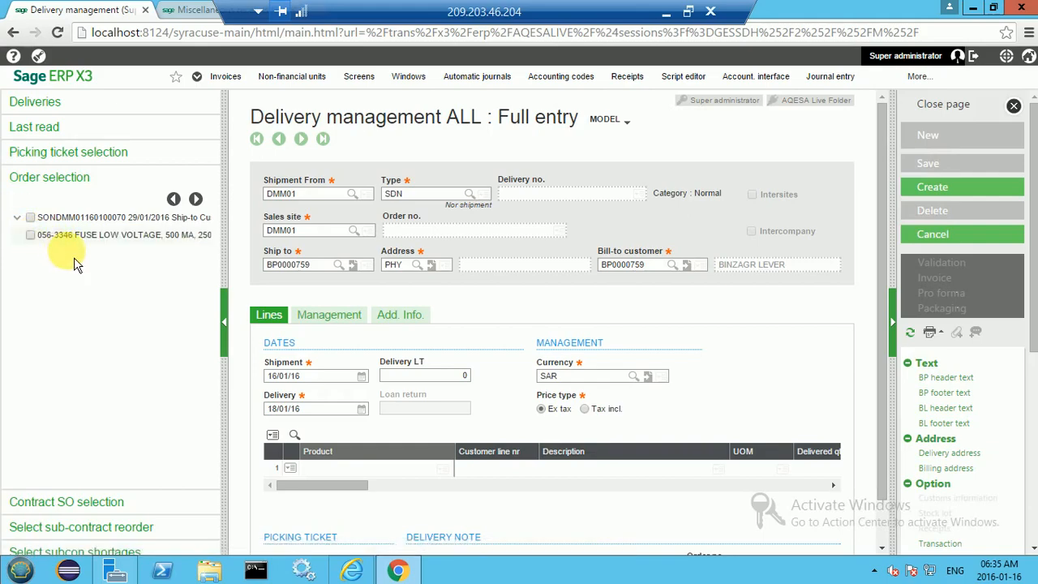
left_click(30, 218)
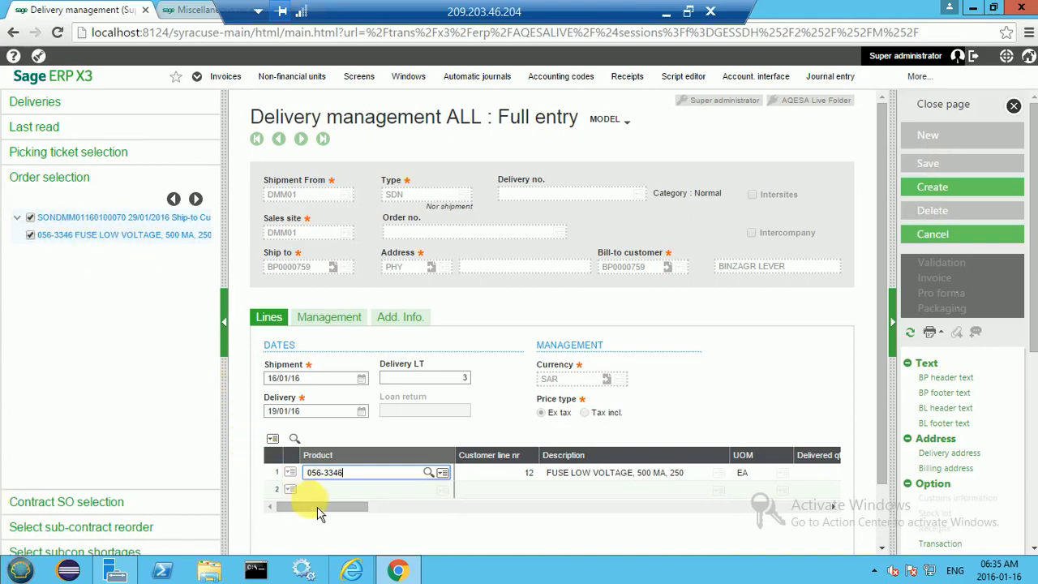
left_click_drag(328, 513, 273, 514)
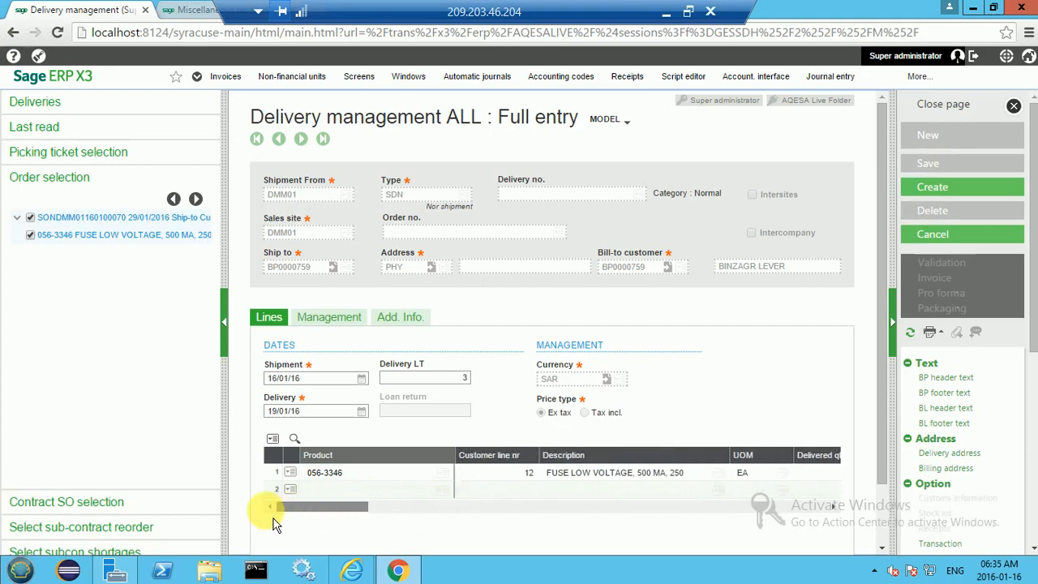
left_click_drag(225, 251, 3, 259)
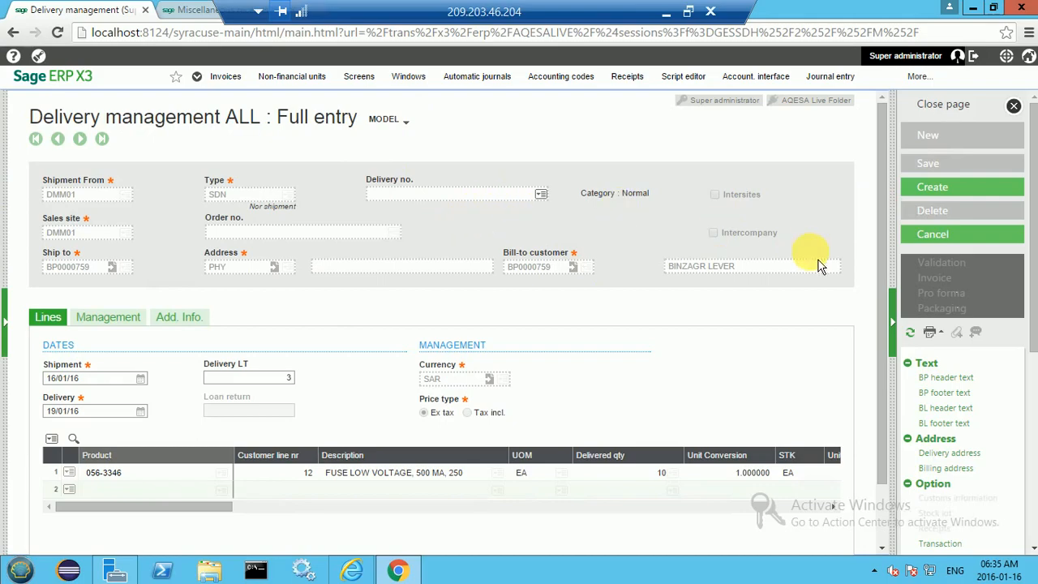
left_click(939, 195)
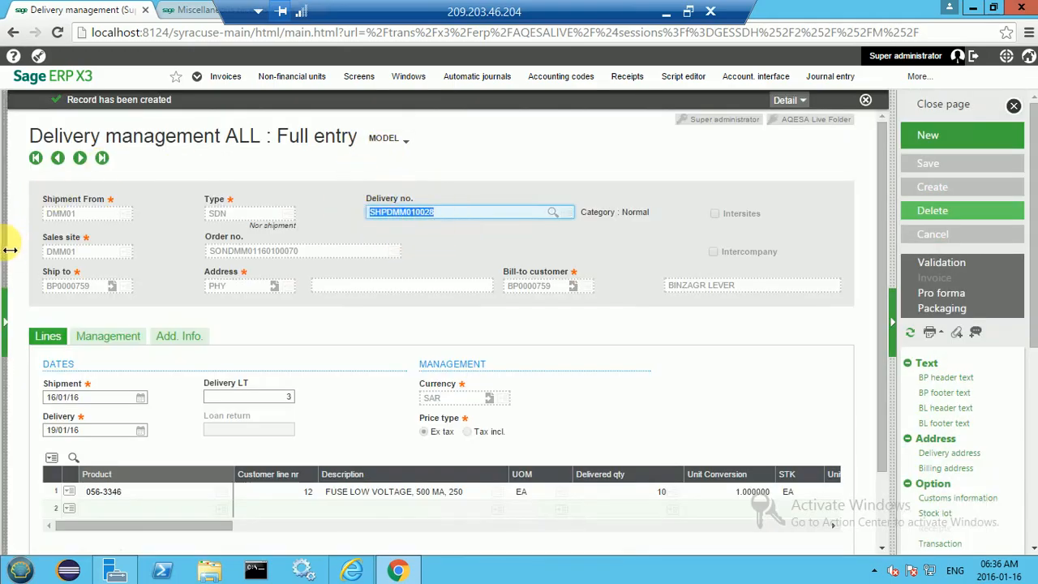
- Set the delivered quantity of product 056-3346 on the first delivery line to 8
left_click_drag(11, 251, 47, 254)
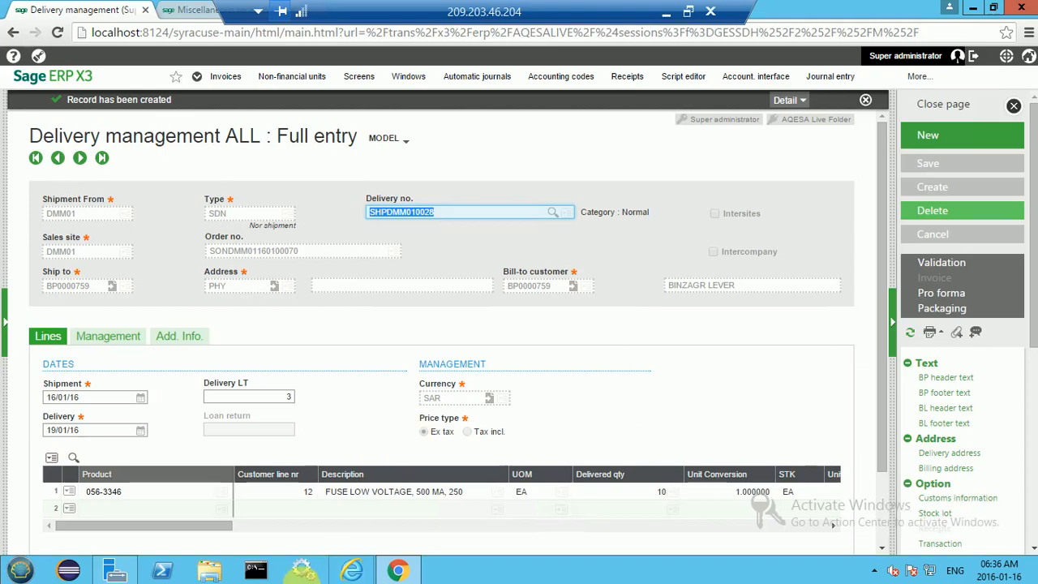
left_click(280, 508)
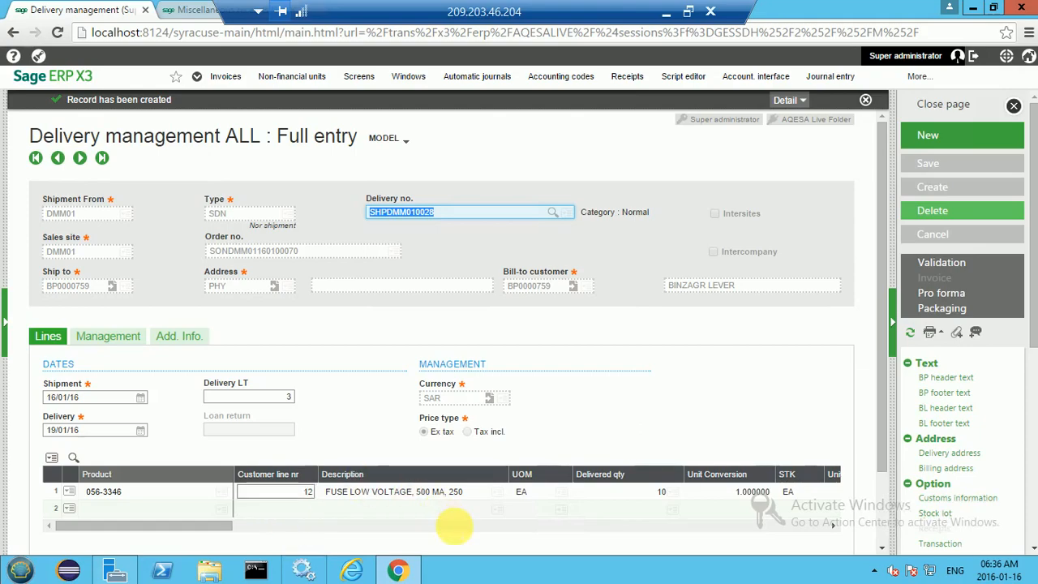
left_click(539, 493)
left_click(613, 492)
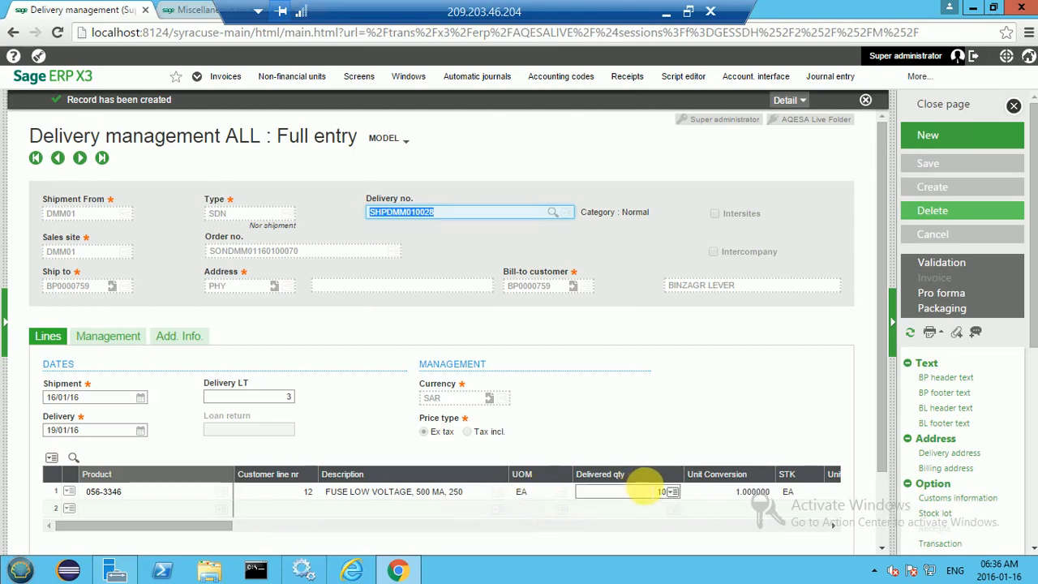
left_click(645, 488)
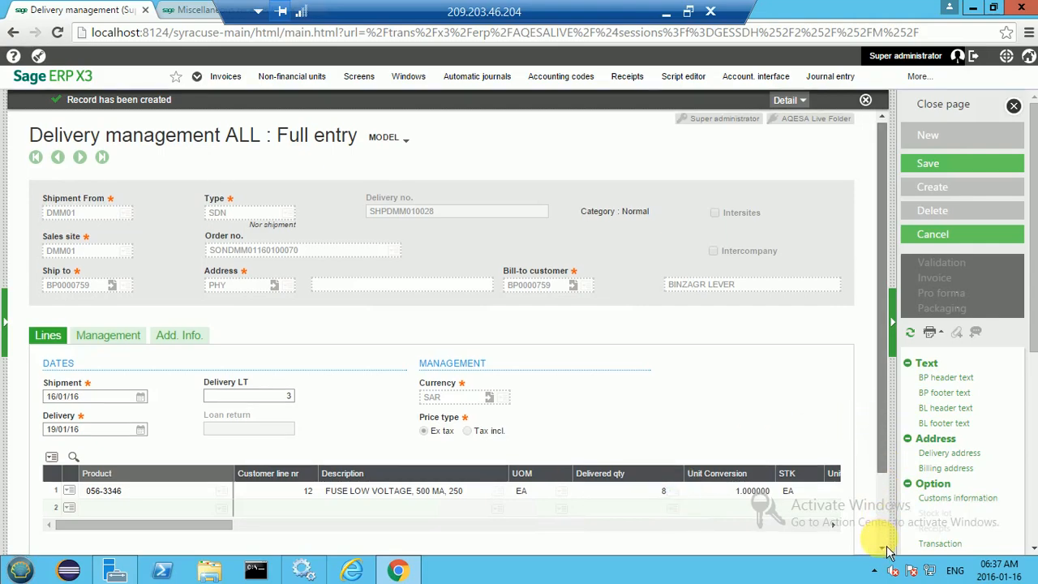
scroll(883, 539, "down", 2)
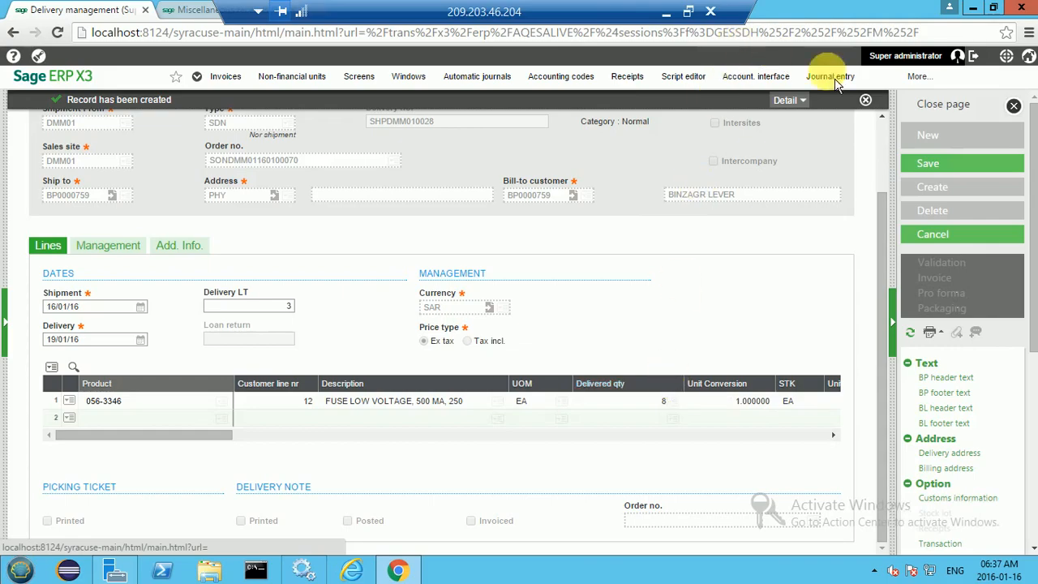
left_click(865, 100)
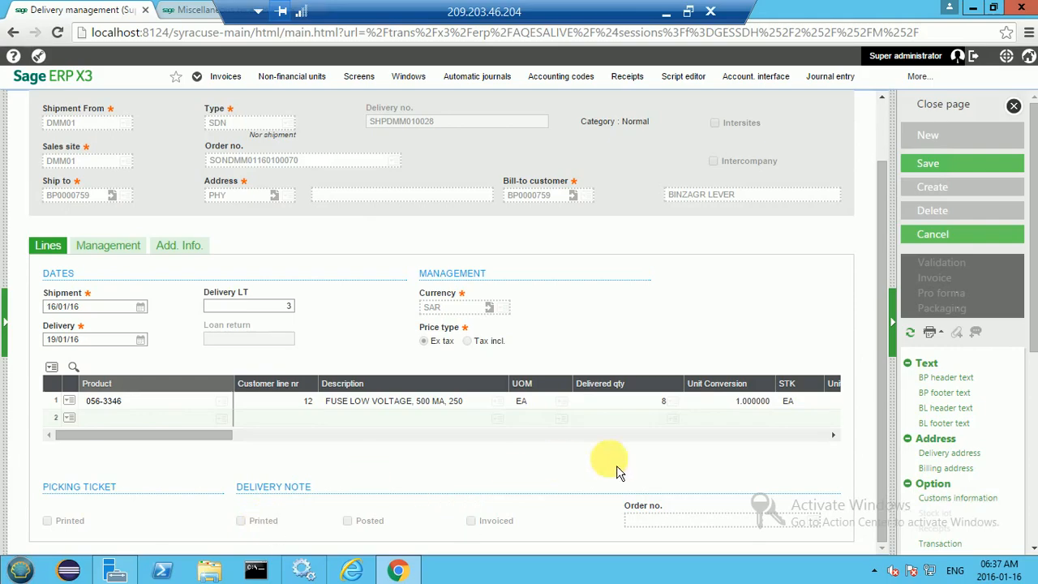
- Print the Delivery packing list report (SCOLIS) for the delivery to PREVIEW with the suggested parameters
left_click(929, 332)
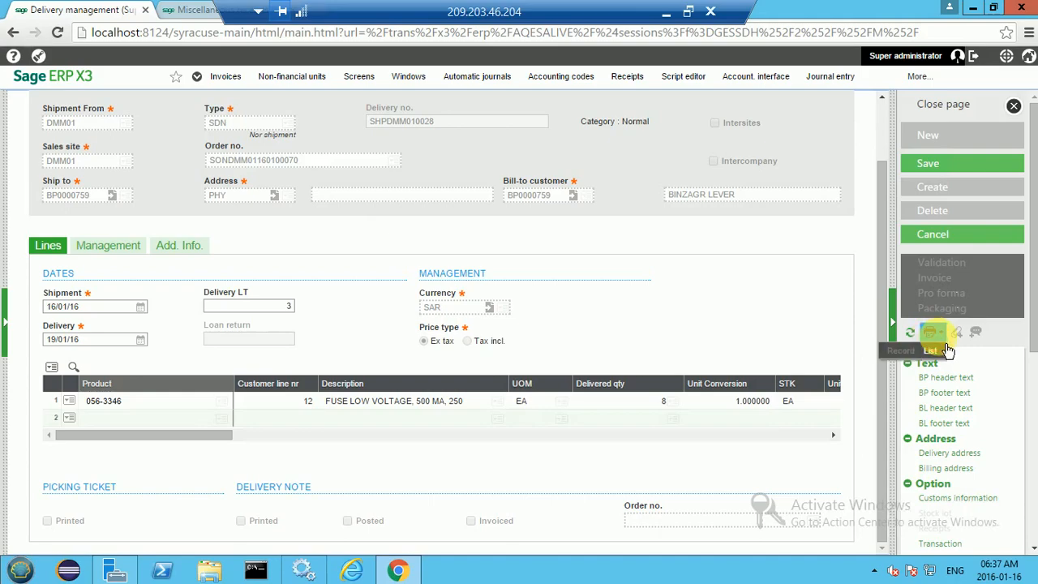
left_click(941, 334)
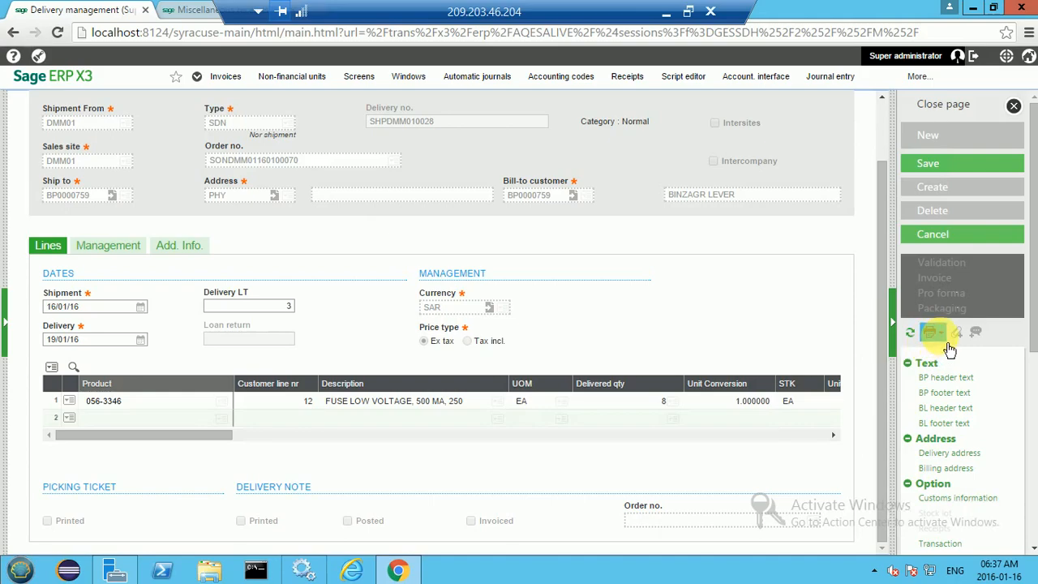
left_click(932, 351)
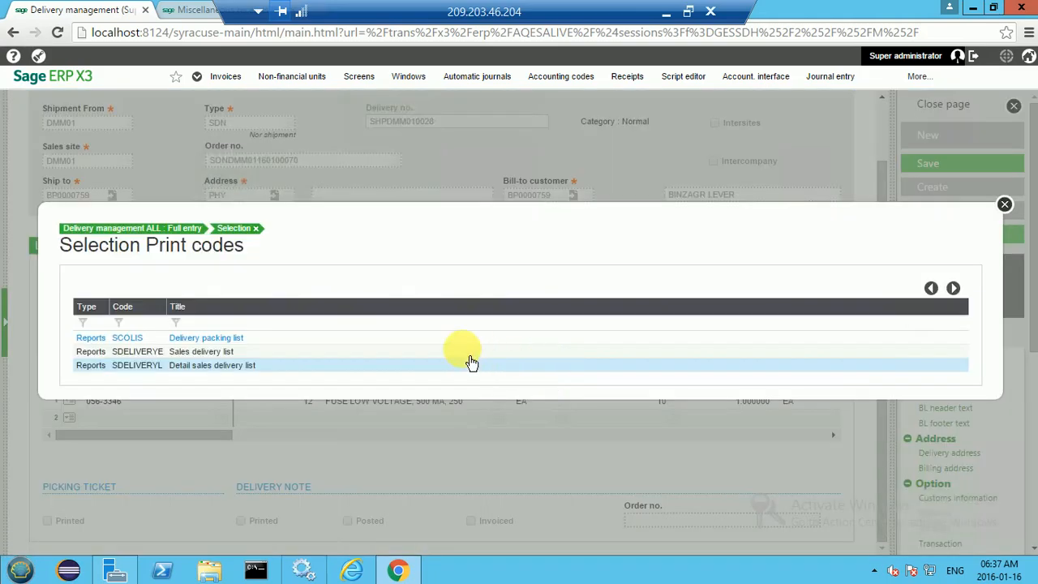
left_click(230, 340)
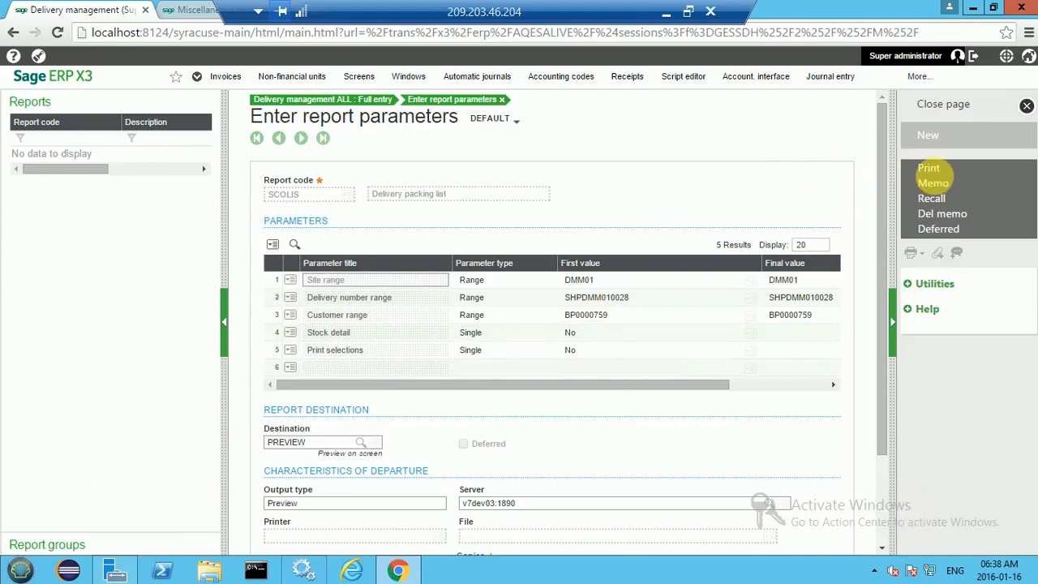
left_click(937, 174)
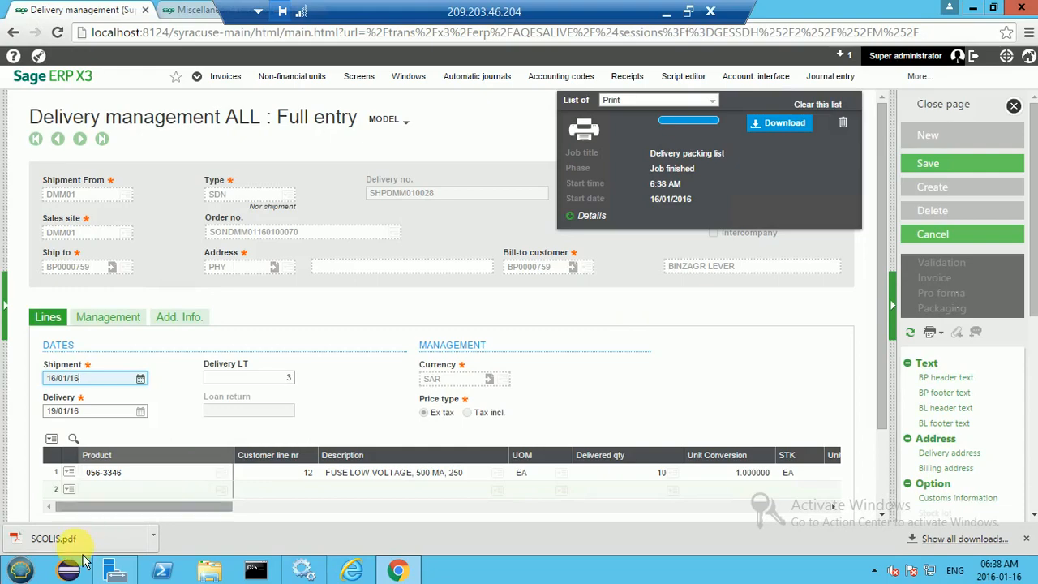
- View the downloaded SCOLIS.pdf report and close it to return to the delivery
left_click(65, 539)
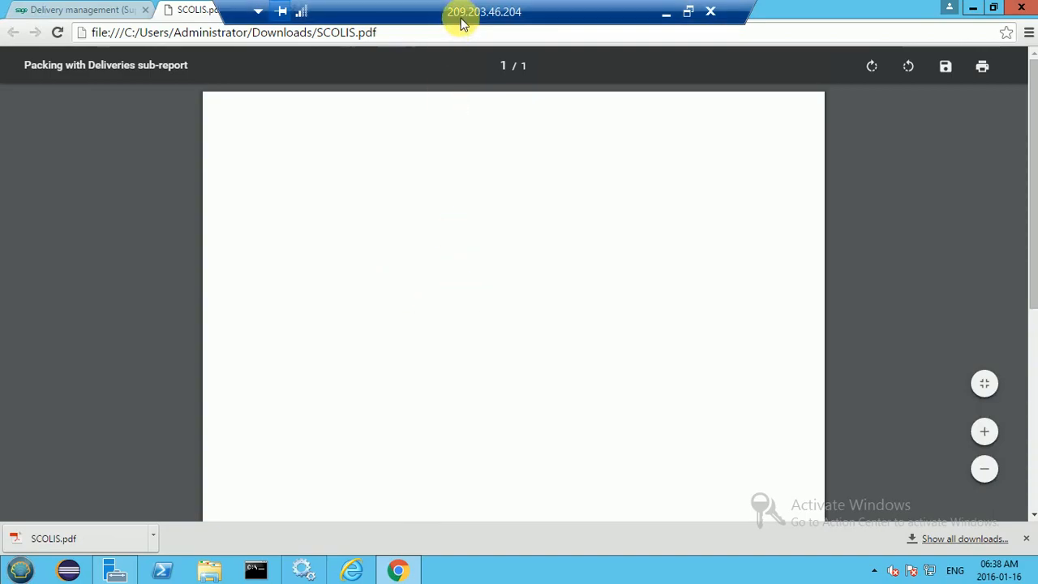
left_click_drag(462, 10, 583, 11)
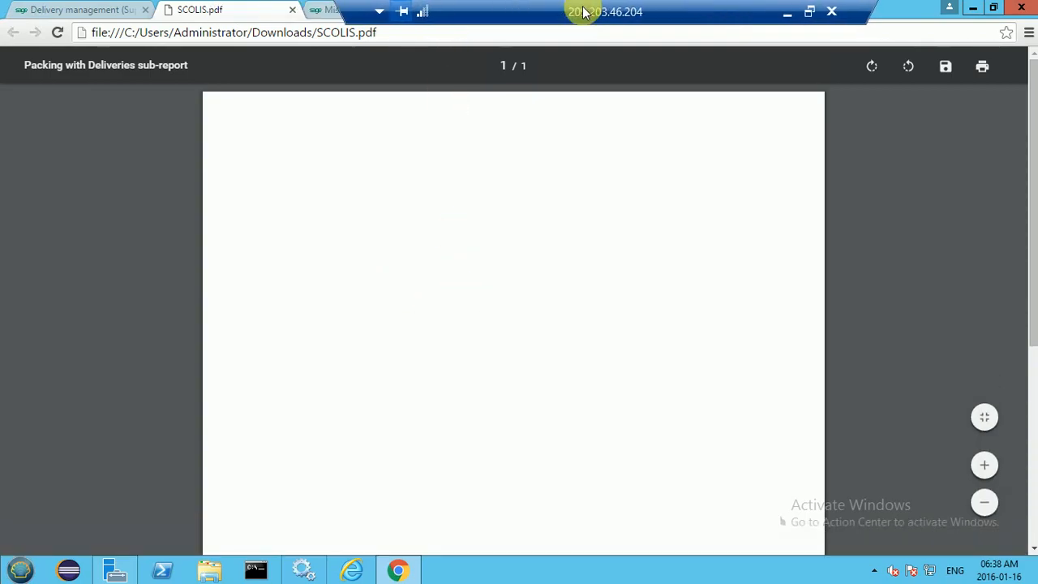
left_click(292, 9)
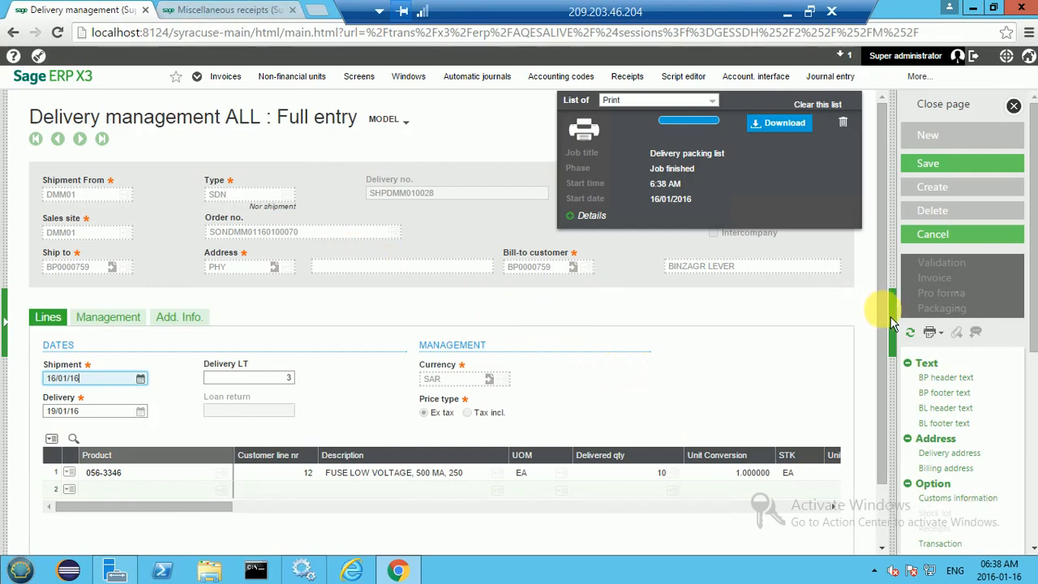
- Print the Sales delivery list report (SDELIVERYE) with its default parameters and remove the Delivery packing list job from the print jobs
scroll(888, 448, "down", 2)
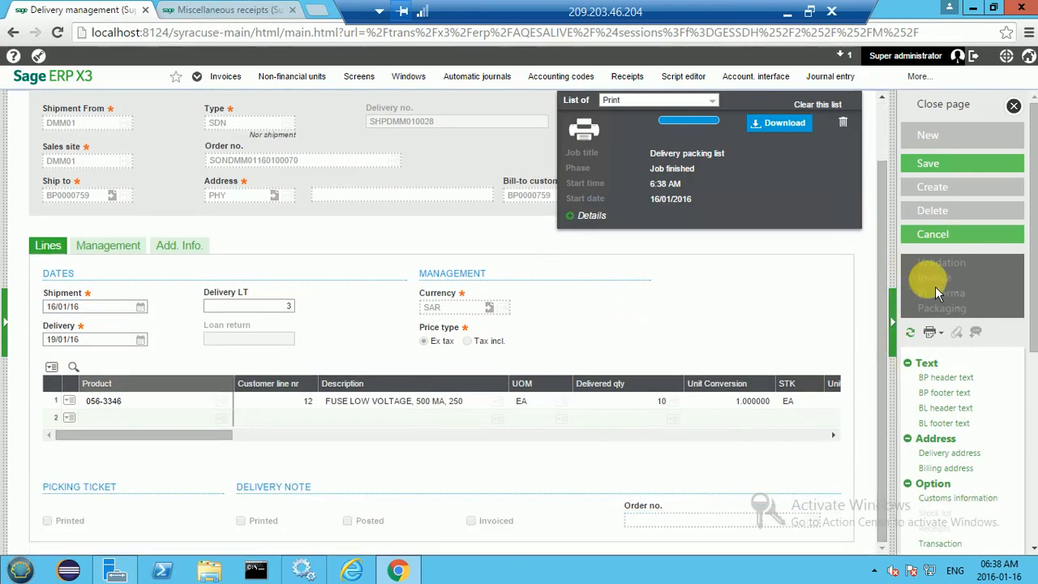
left_click(944, 338)
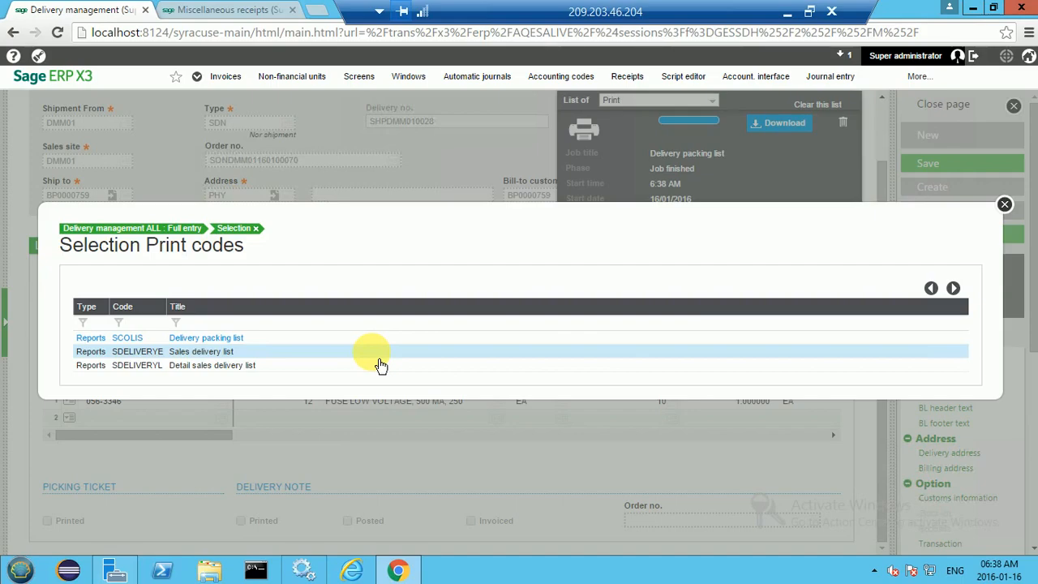
left_click(379, 359)
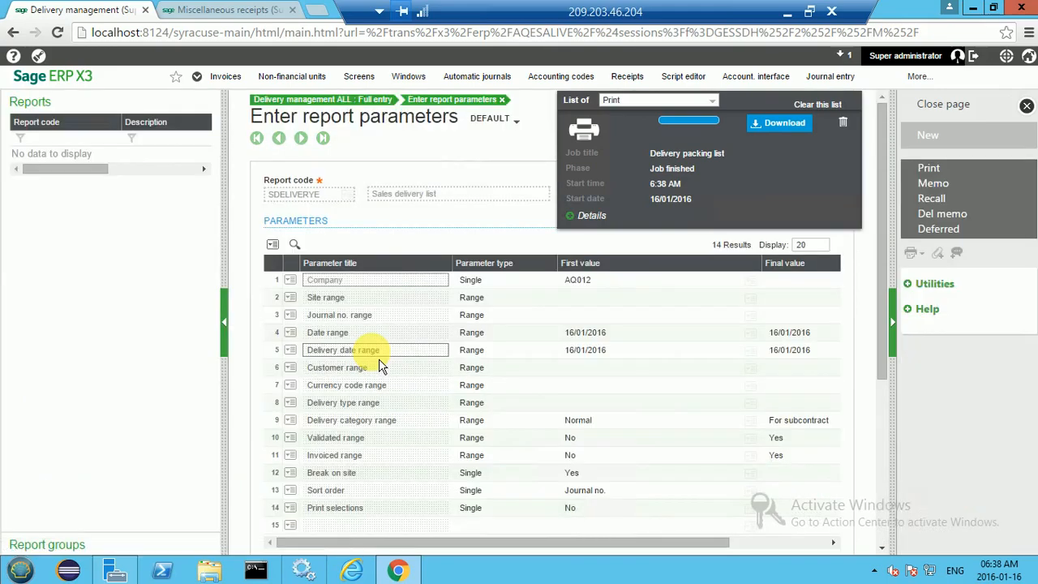
left_click(933, 170)
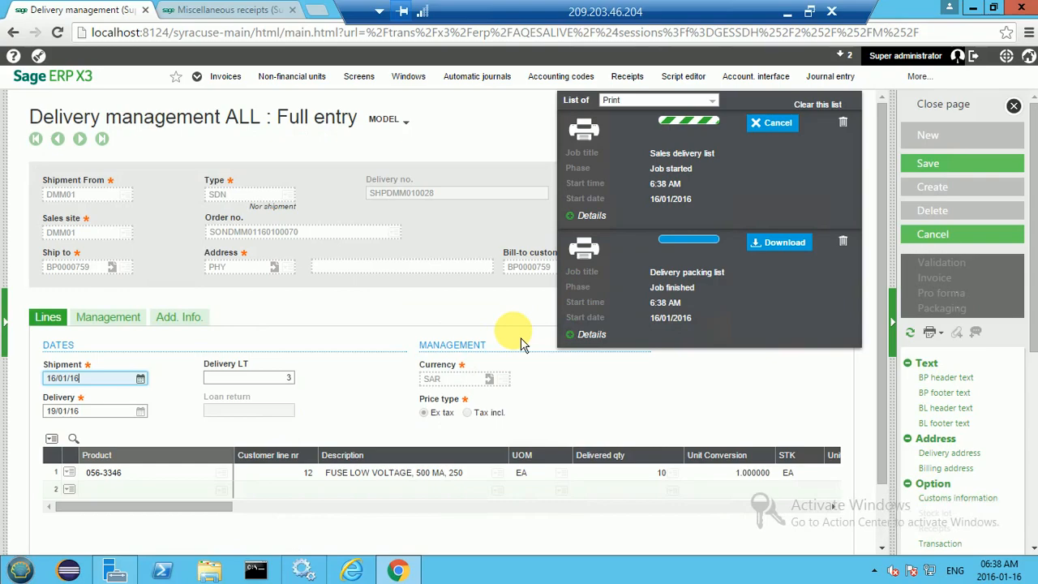
left_click(842, 250)
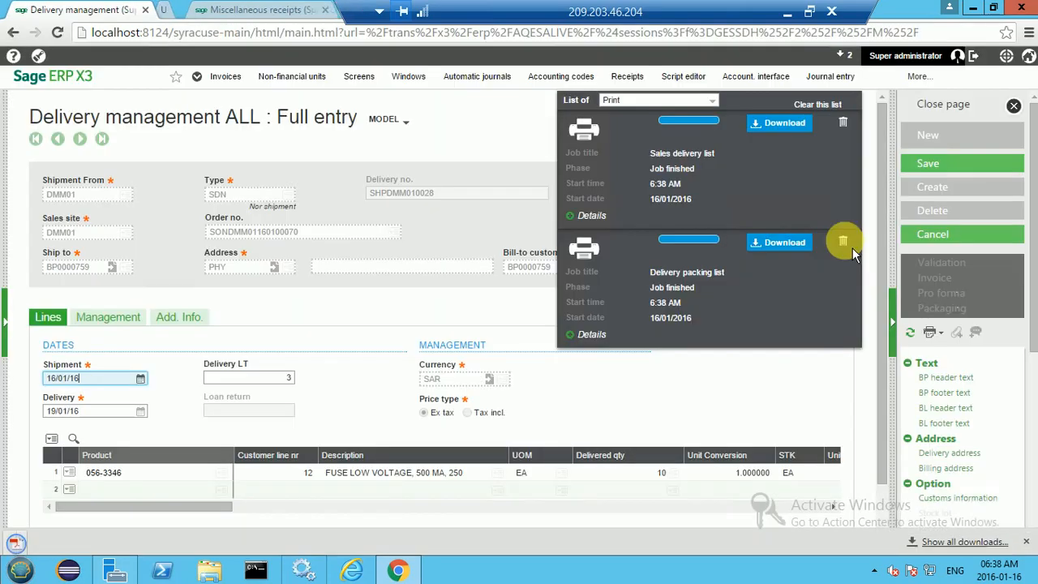
- View the downloaded SDELIVERYE.pdf report and close it to return to the delivery
left_click(68, 540)
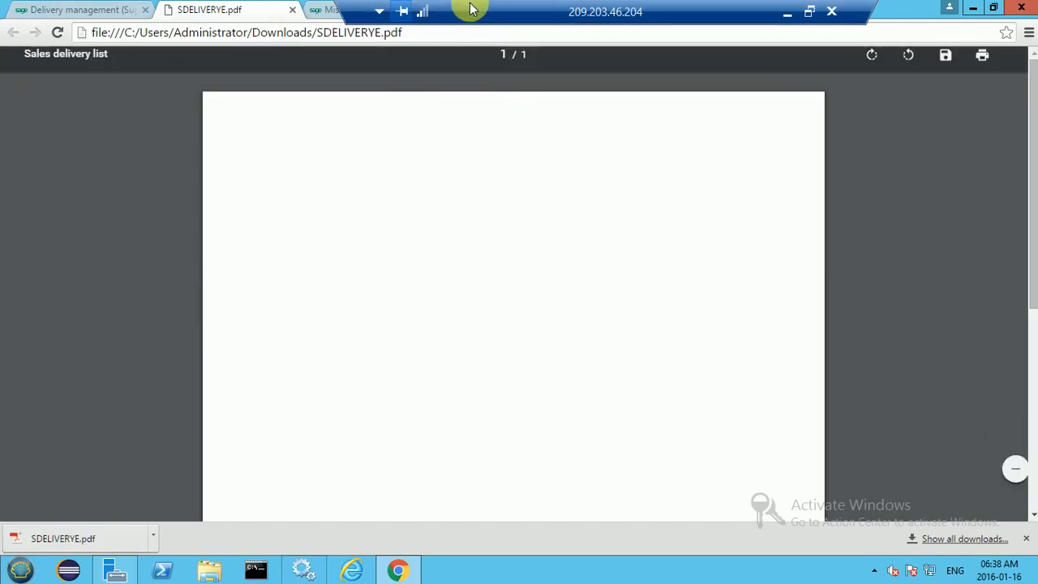
left_click_drag(493, 8, 568, 7)
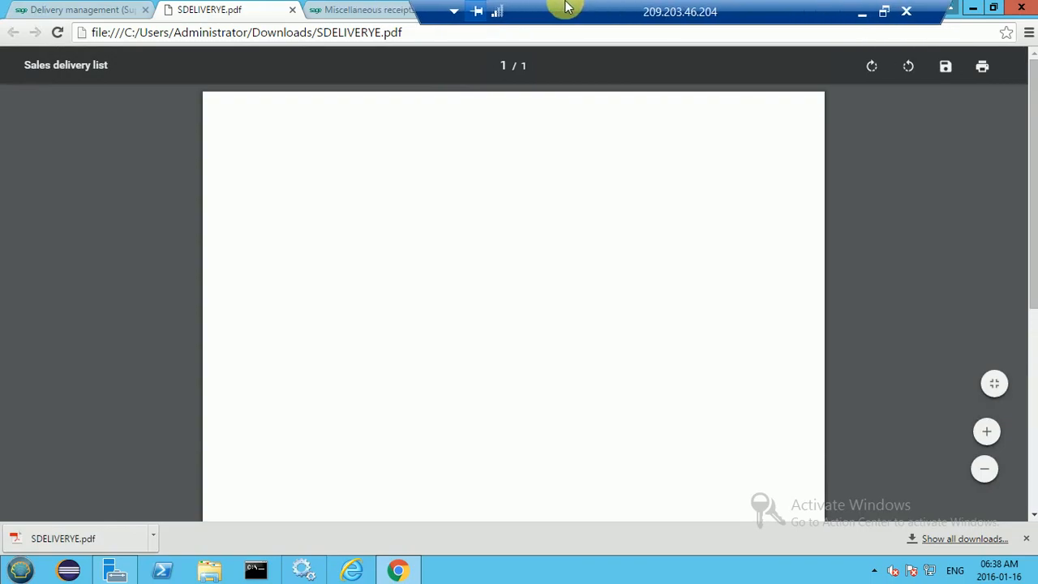
left_click(293, 10)
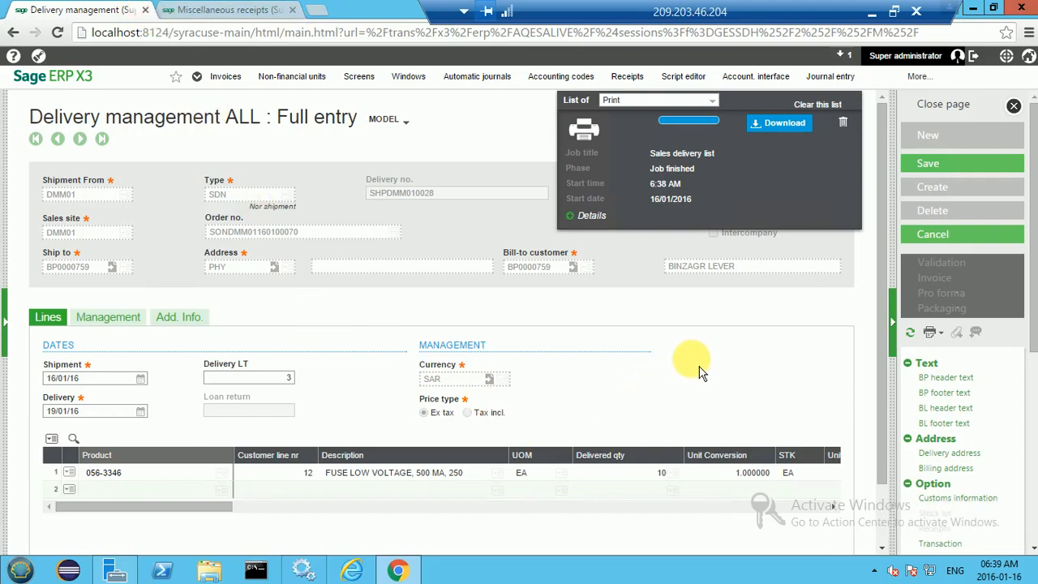
- Save the delivery and remove the Sales delivery list job from the print jobs
left_click(944, 168)
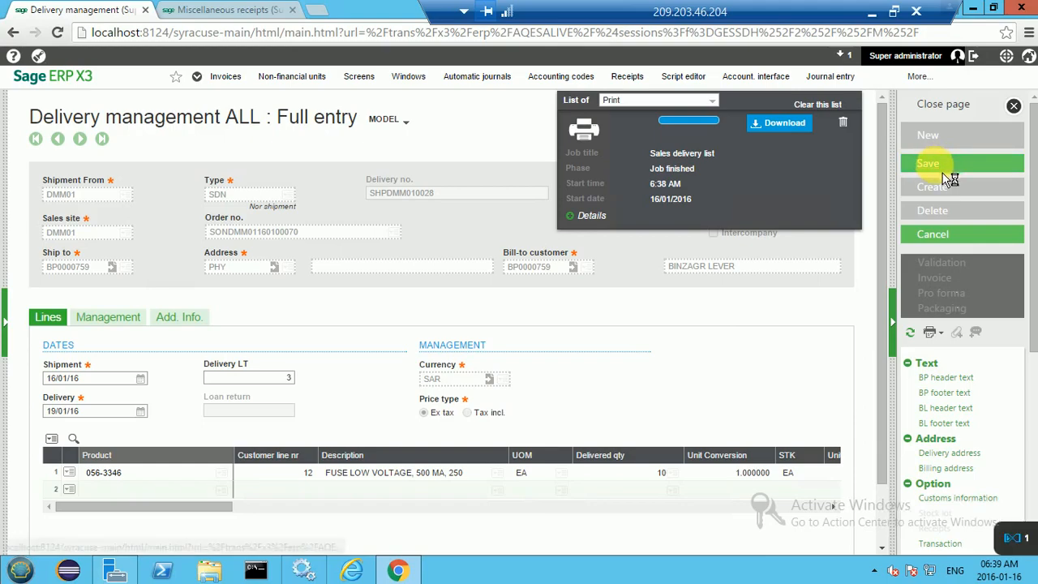
left_click(844, 123)
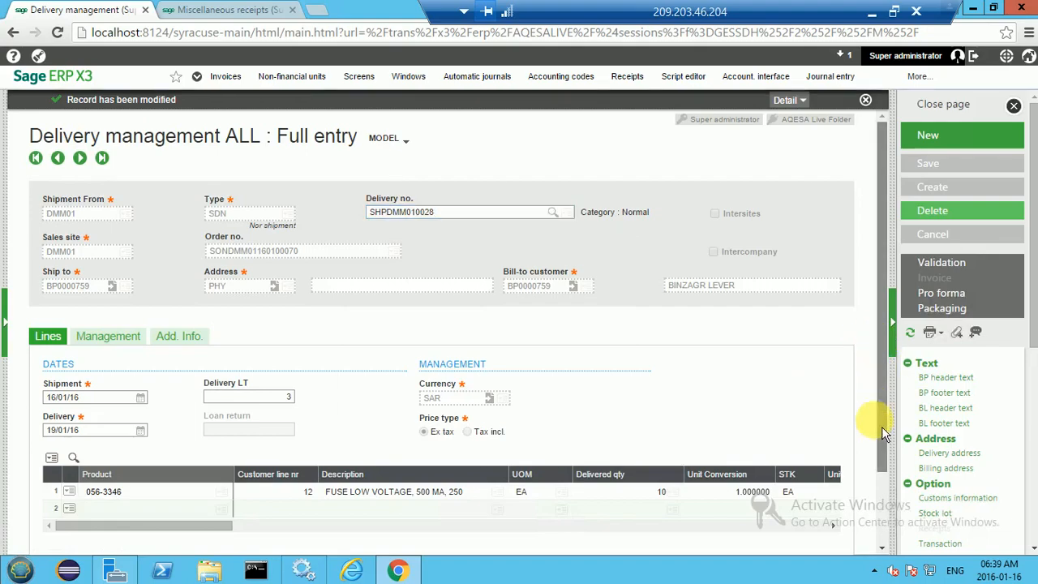
- Print the Delivery picking tickets report (BONPRELIV) for the delivery with its default parameters
scroll(875, 438, "down", 1)
scroll(876, 455, "down", 2)
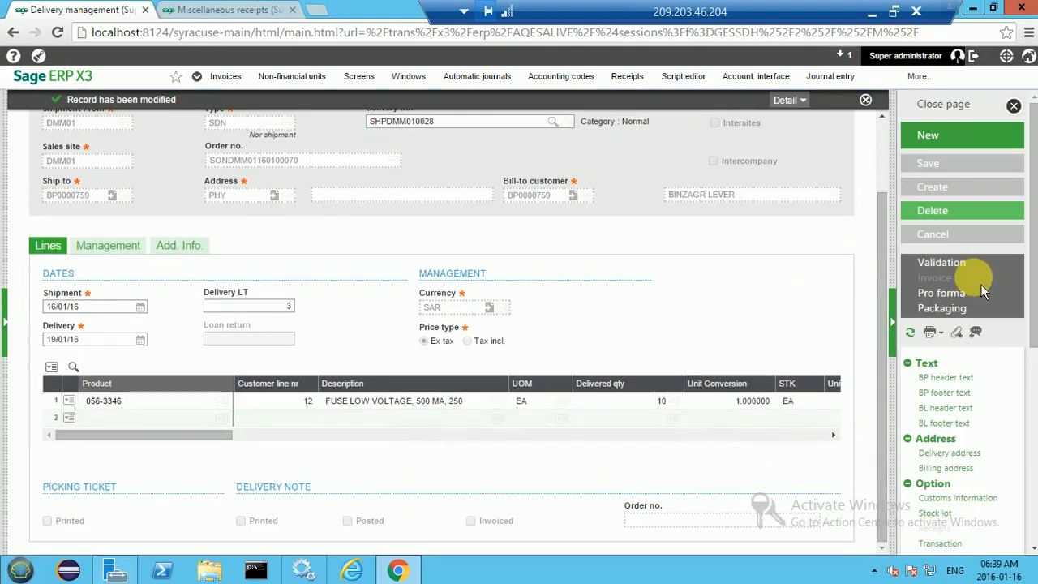
mouse_move(949, 349)
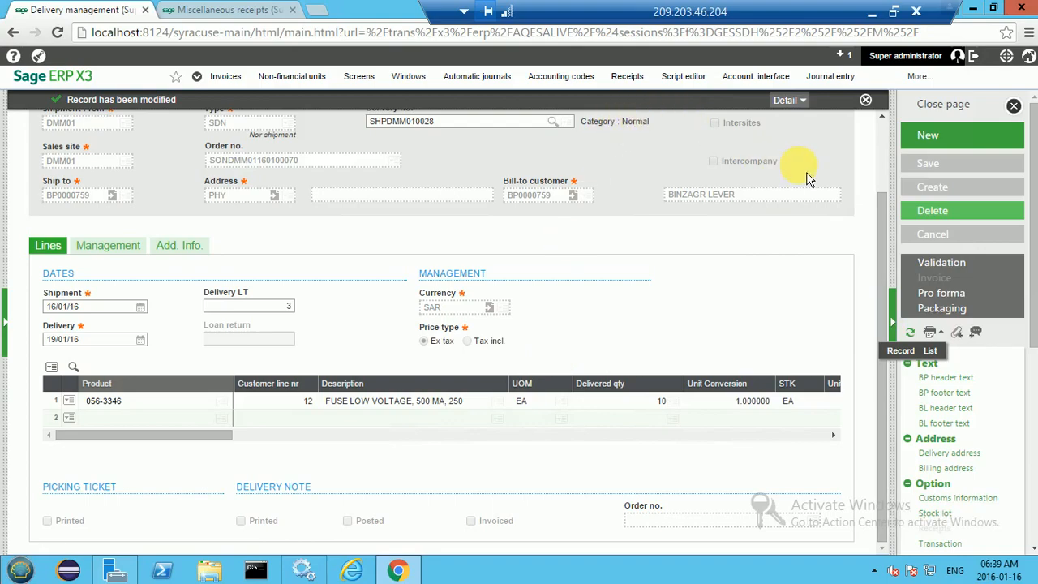
left_click(660, 401)
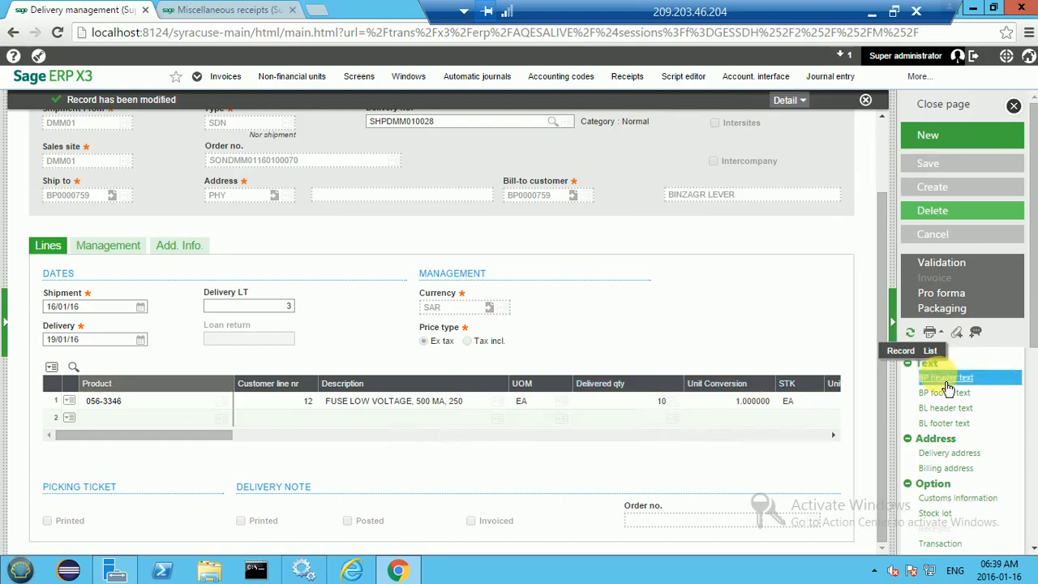
left_click(901, 352)
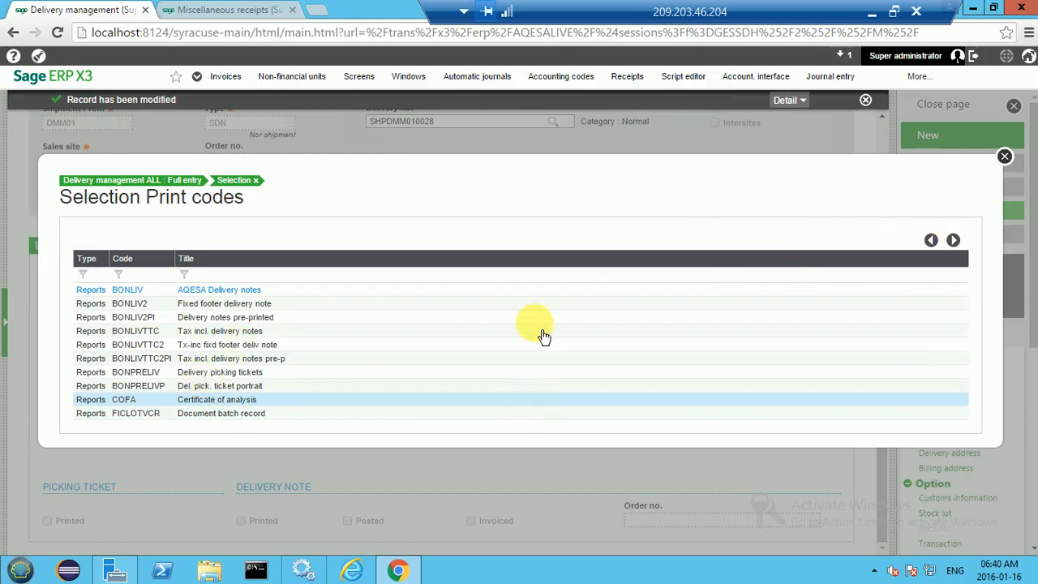
left_click(297, 399)
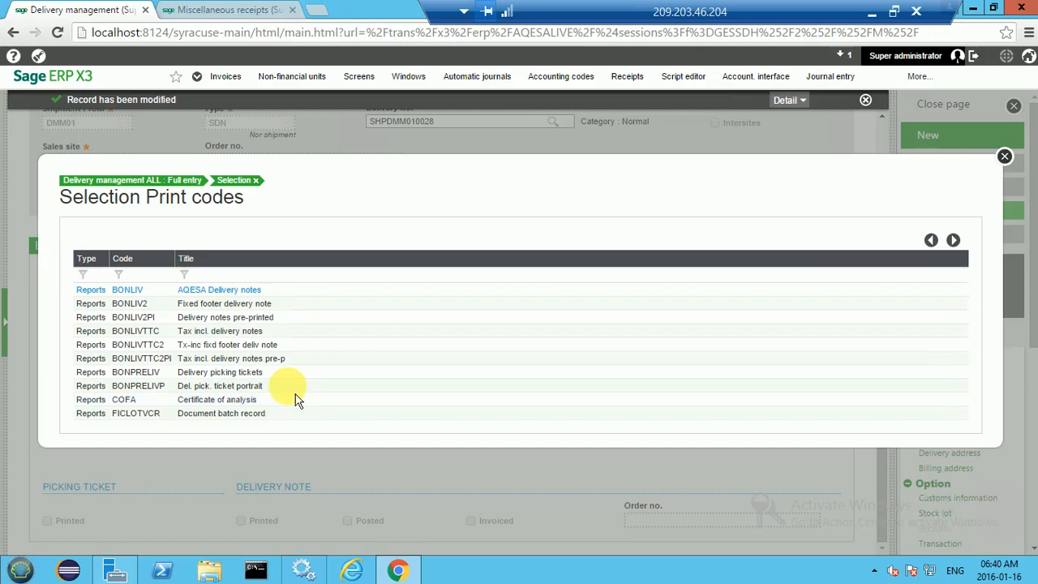
left_click(238, 375)
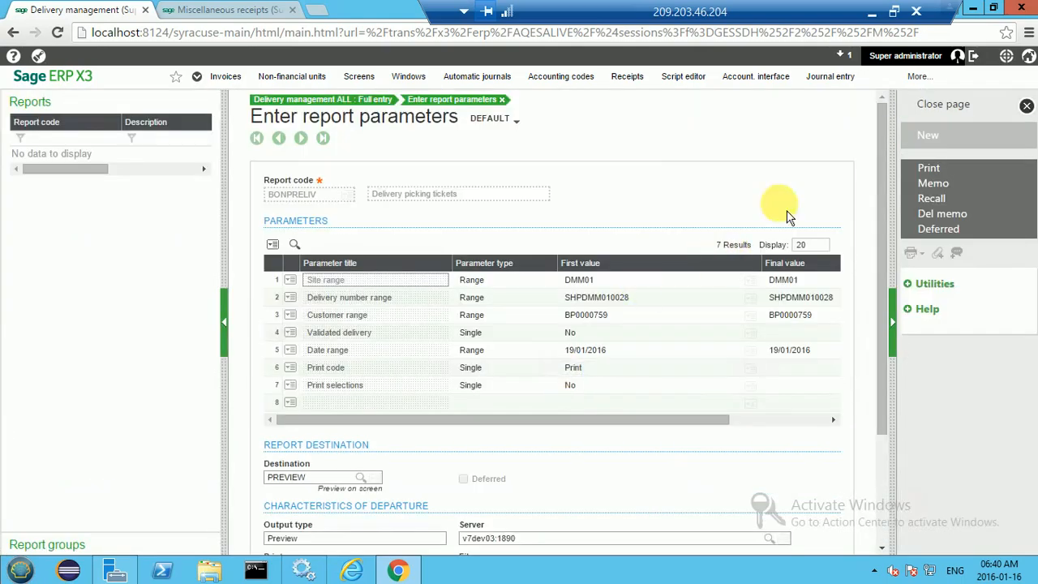
left_click(928, 167)
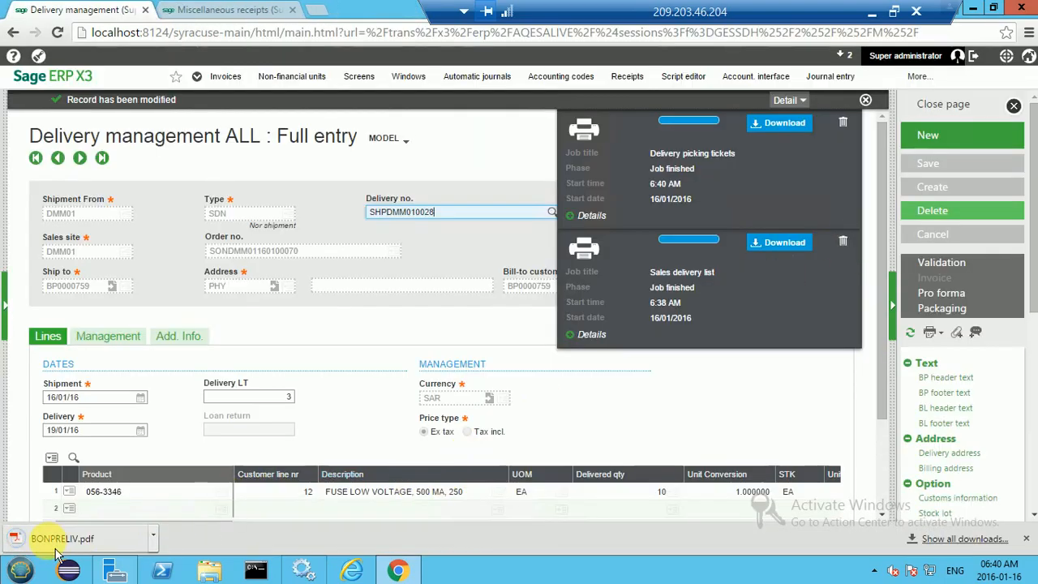
- View the downloaded BONPRELIV.pdf preparation form, close it and return to the delivery
left_click(58, 540)
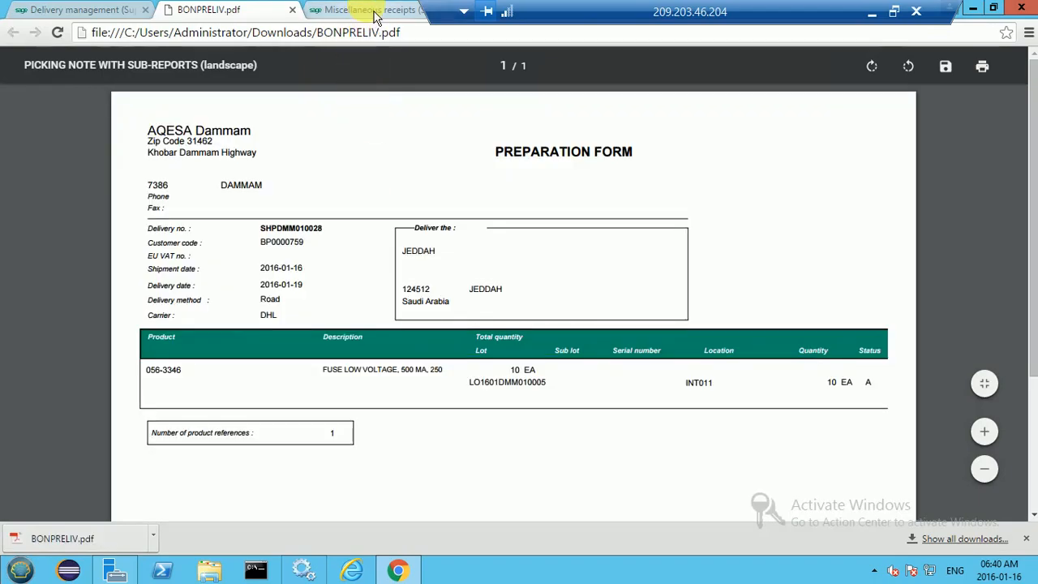
left_click(375, 13)
left_click(246, 11)
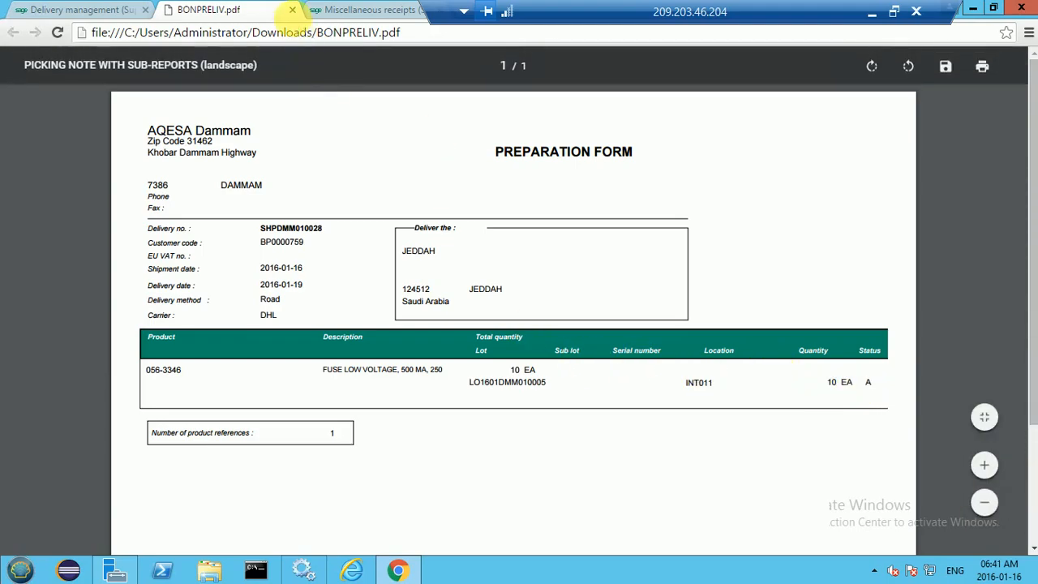
left_click(292, 10)
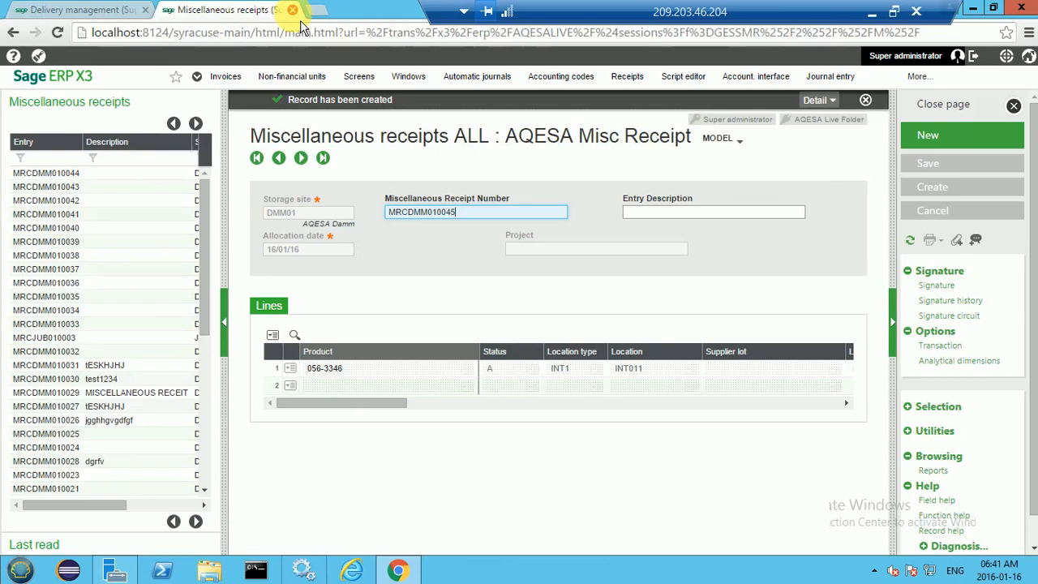
left_click(77, 9)
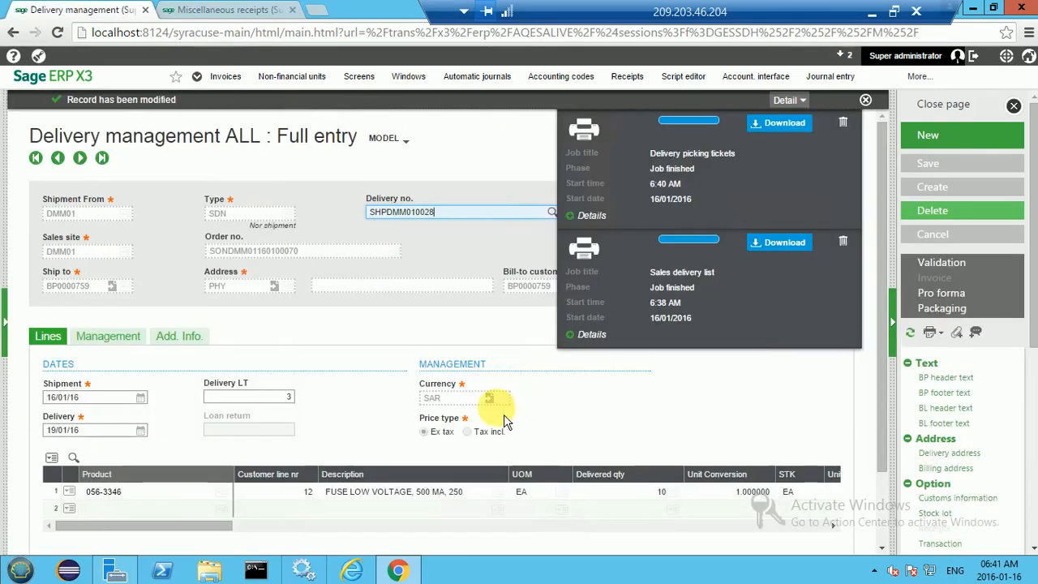
- Remove the Delivery picking tickets and Sales delivery list jobs from the print jobs and check the delivery's picking ticket status
left_click(843, 123)
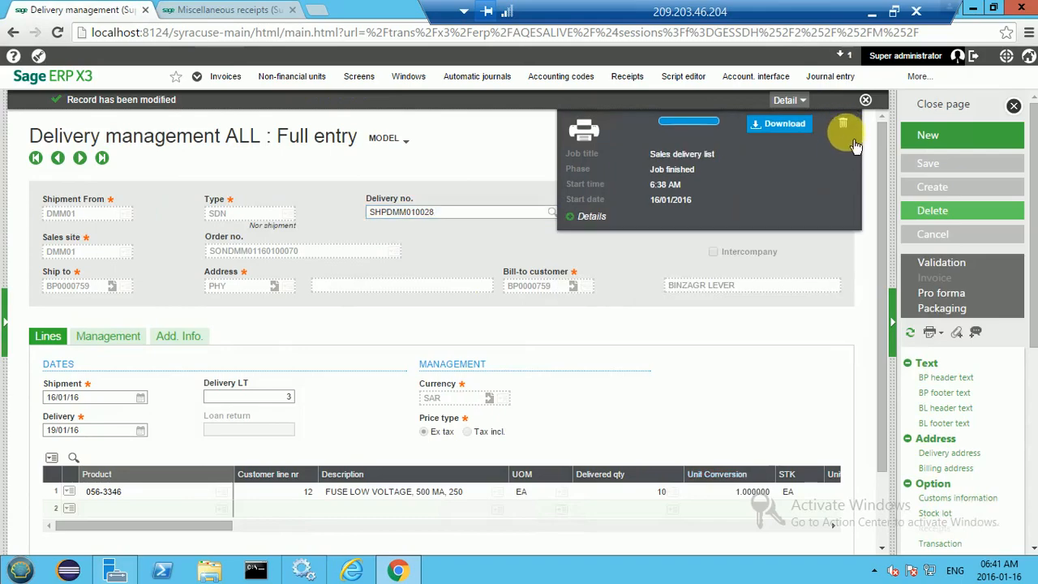
left_click(842, 124)
scroll(884, 405, "down", 3)
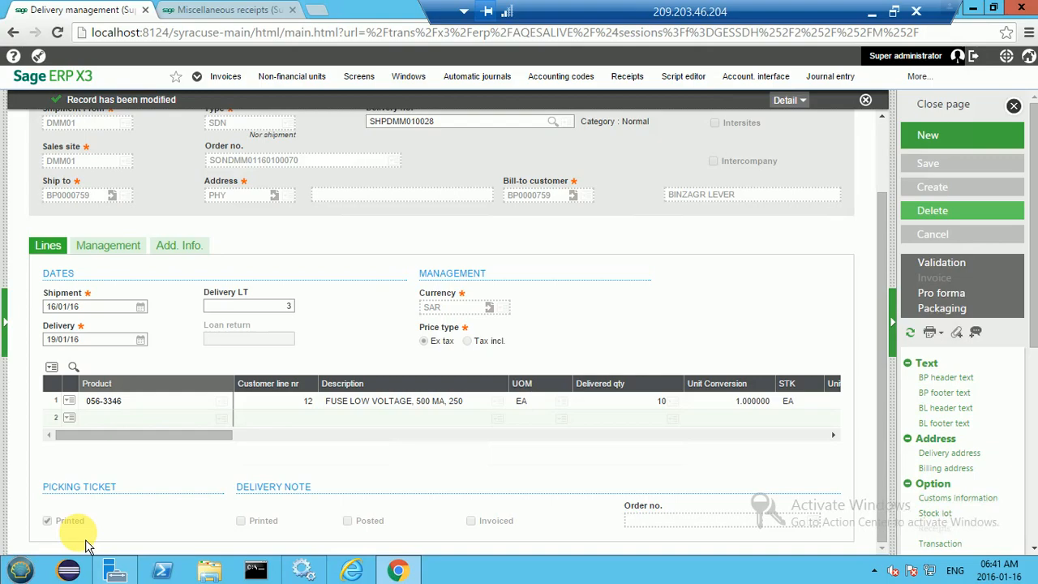
- Examine the delivered quantity and the available line actions for product 056-3346 on the delivery
left_click(637, 408)
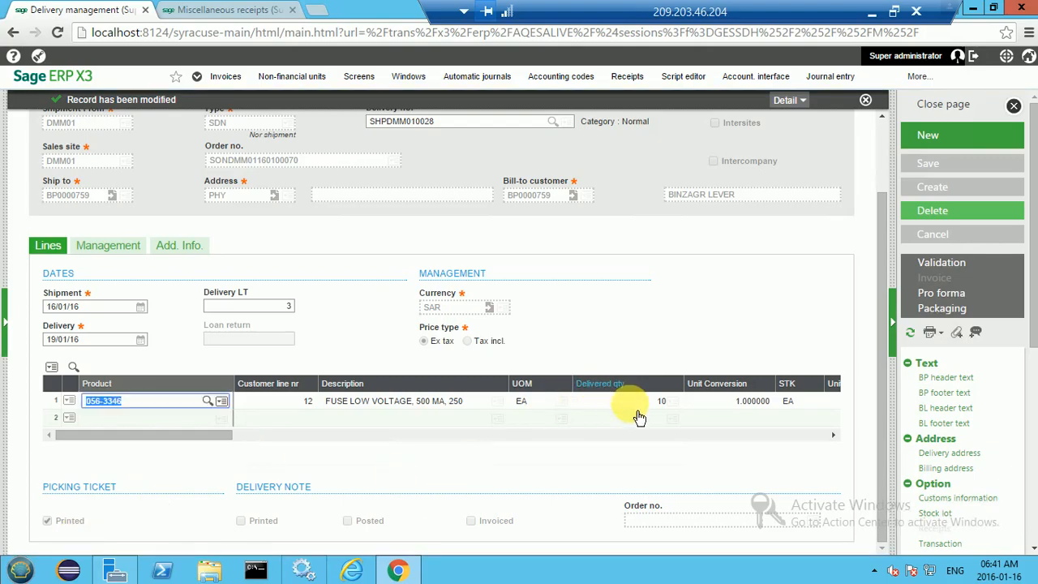
left_click(633, 436)
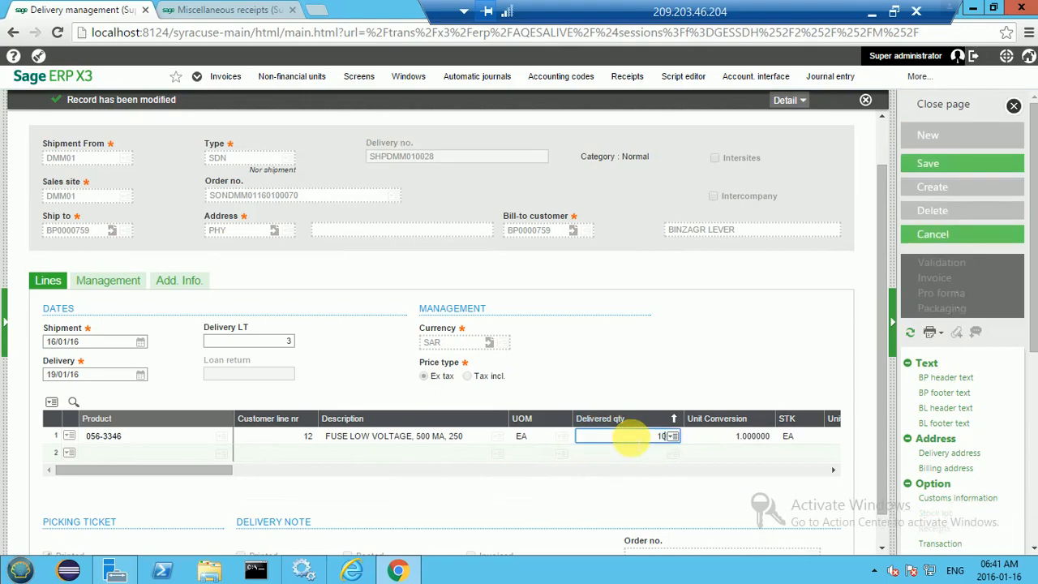
double_click(662, 437)
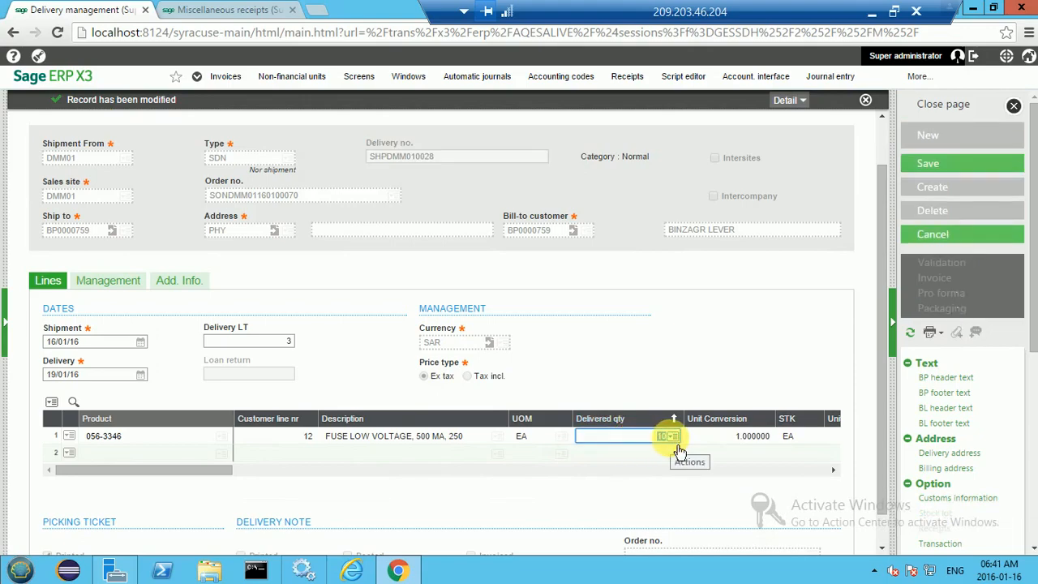
left_click(71, 438)
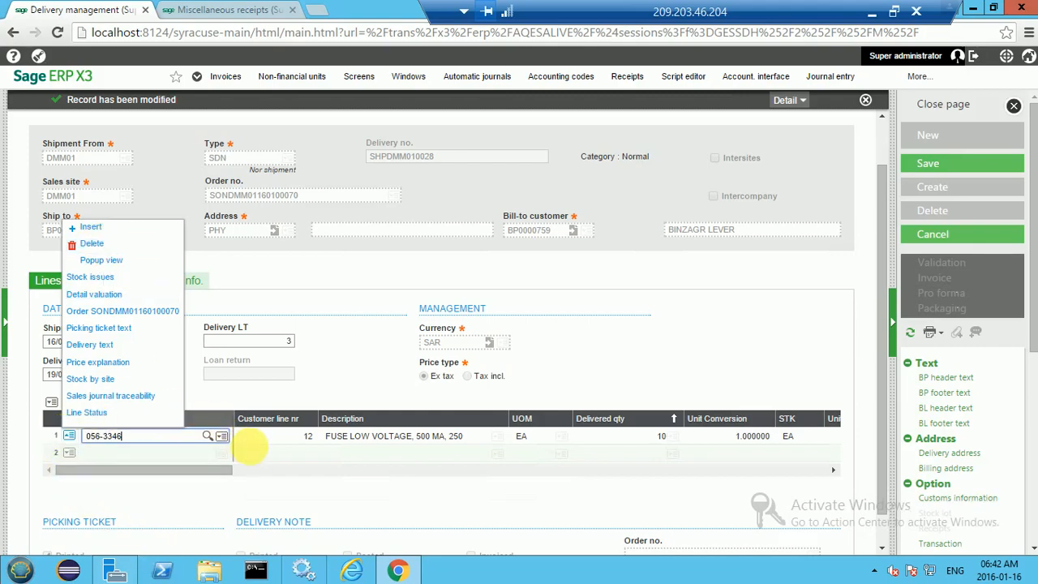
left_click(305, 436)
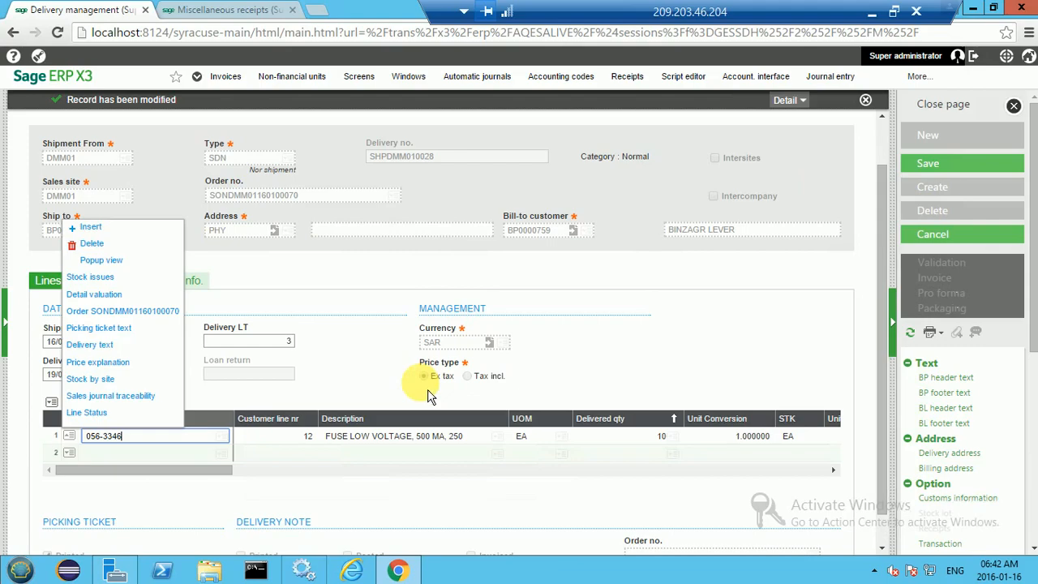
left_click(191, 452)
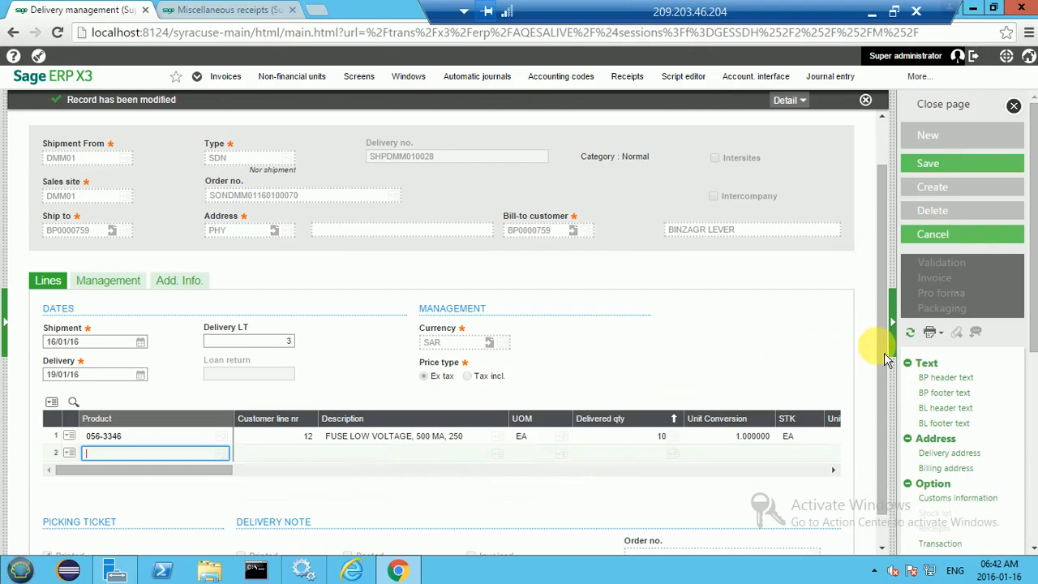
scroll(884, 392, "down", 1)
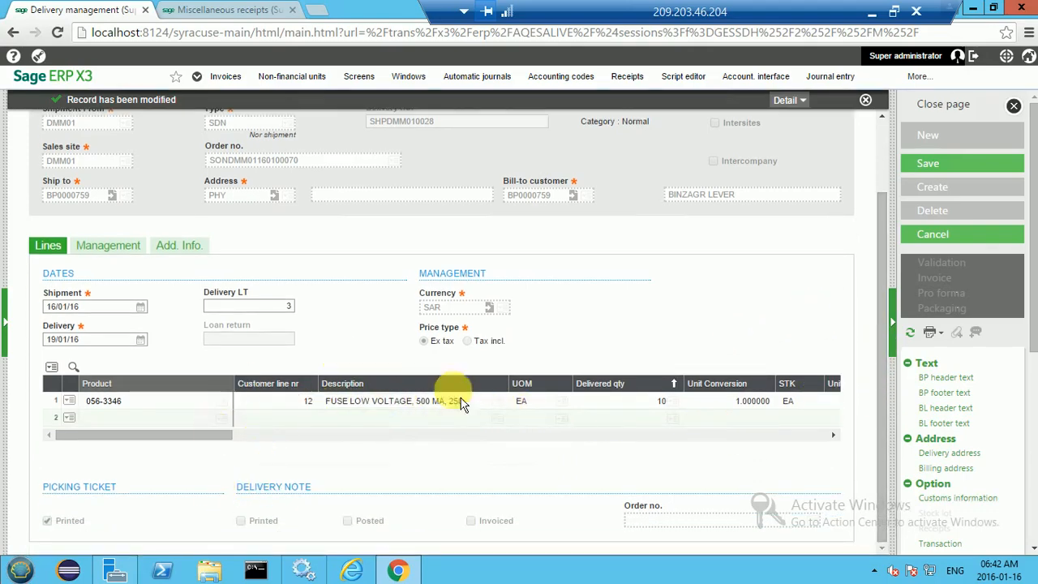
left_click(334, 417)
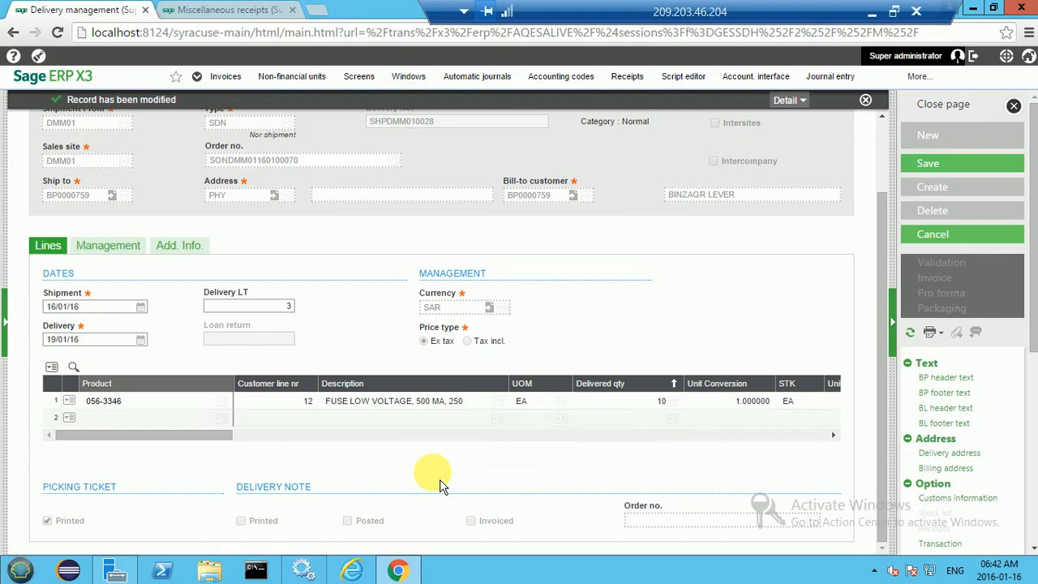
- Save the delivery, validate it and check its delivery note status
left_click(930, 164)
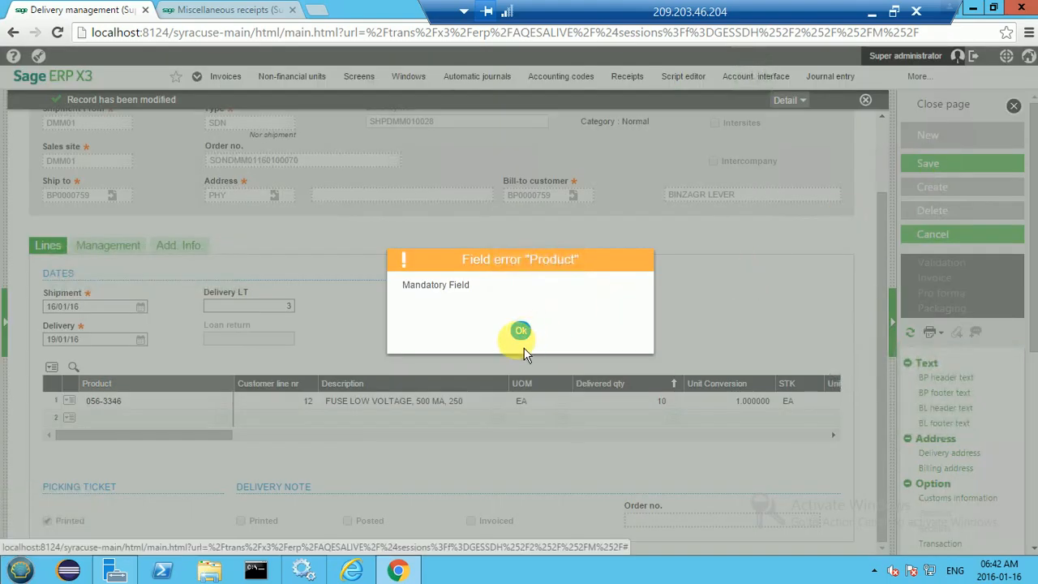
left_click(523, 331)
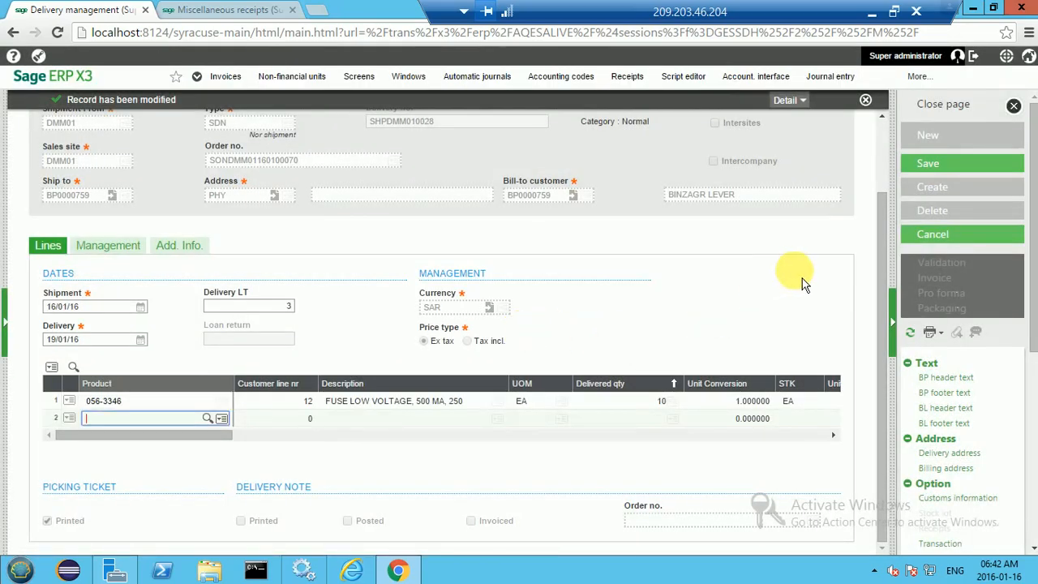
left_click(929, 165)
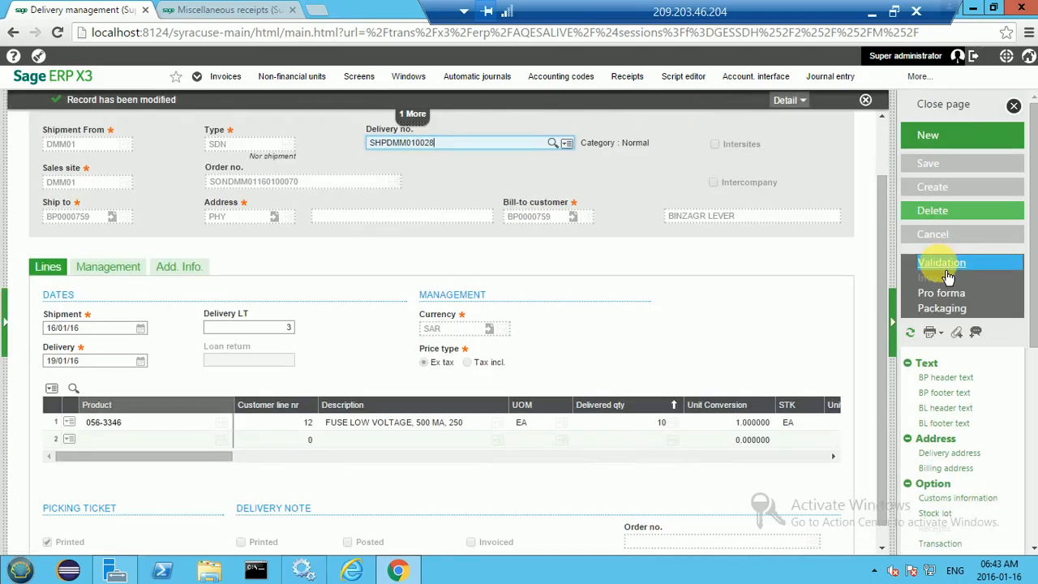
left_click(945, 270)
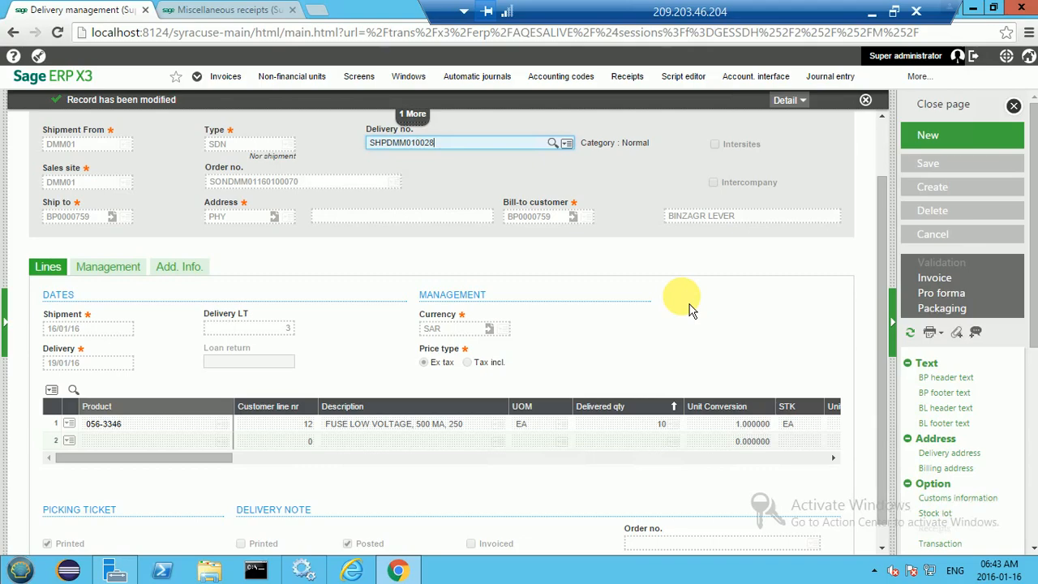
scroll(890, 536, "down", 1)
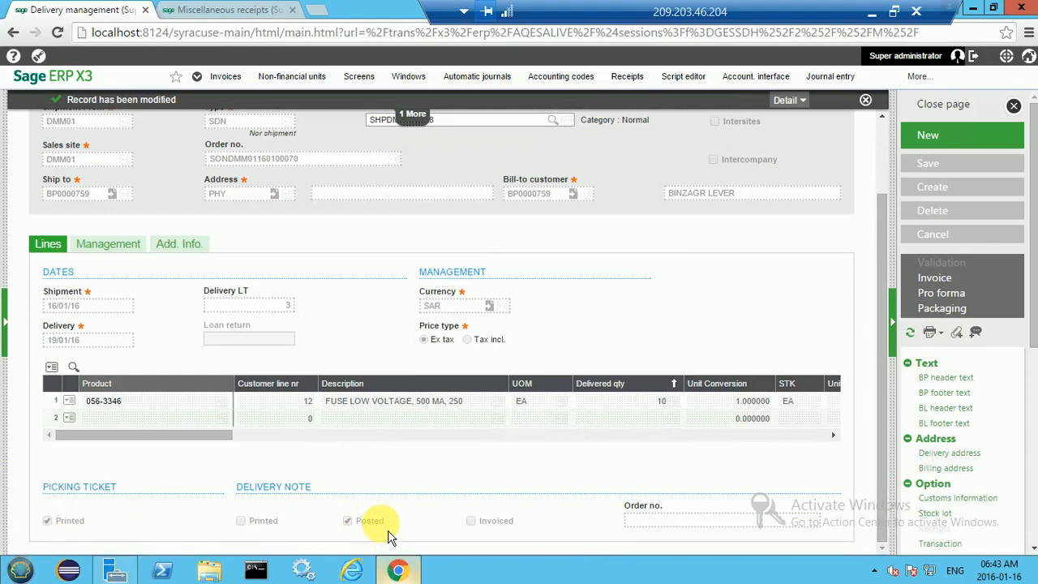
- Print the AQESA Delivery notes report (BONLIV) for the validated delivery with its default parameters
left_click(941, 308)
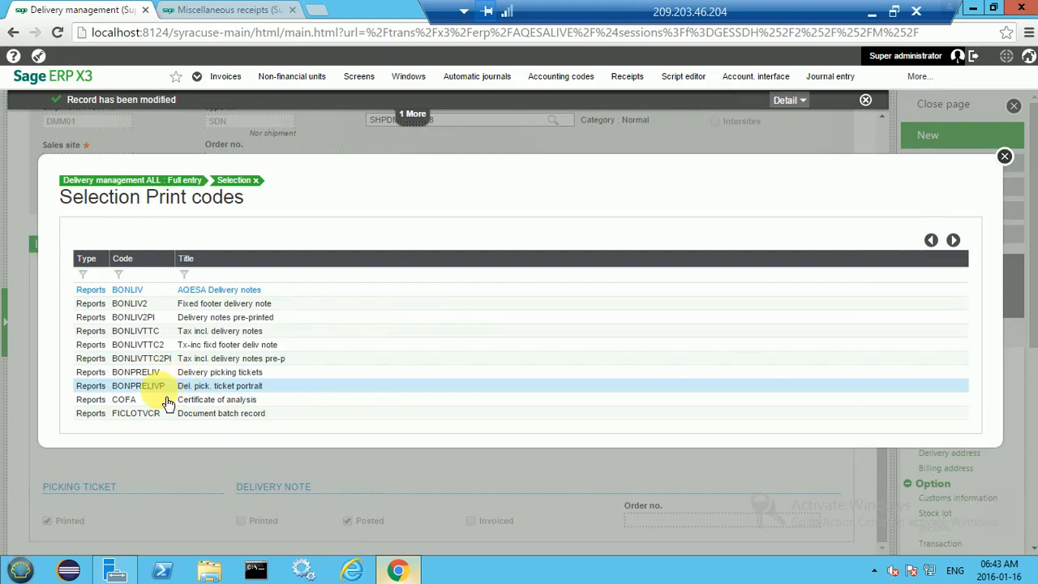
left_click(207, 299)
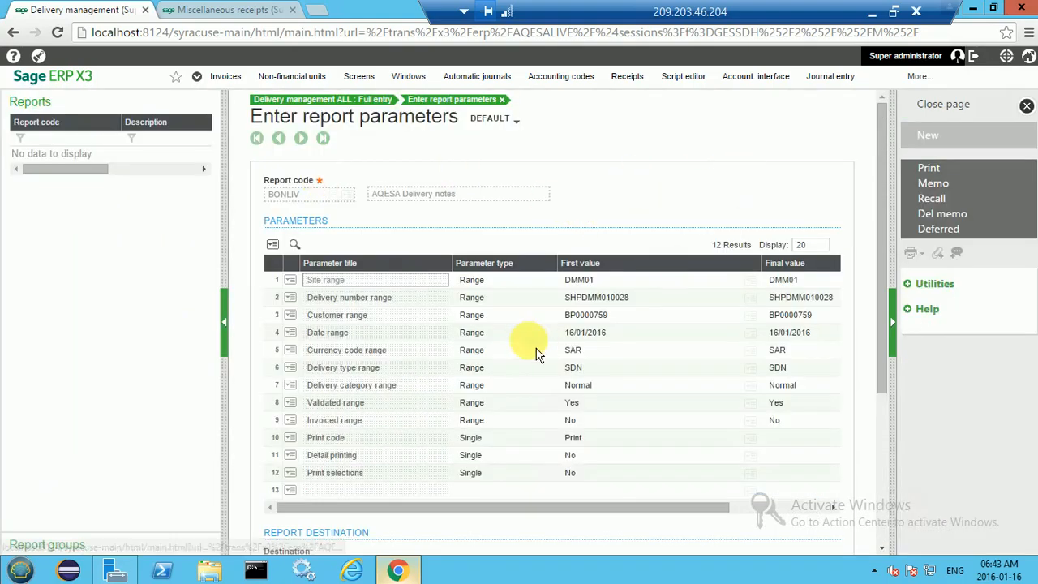
left_click(934, 170)
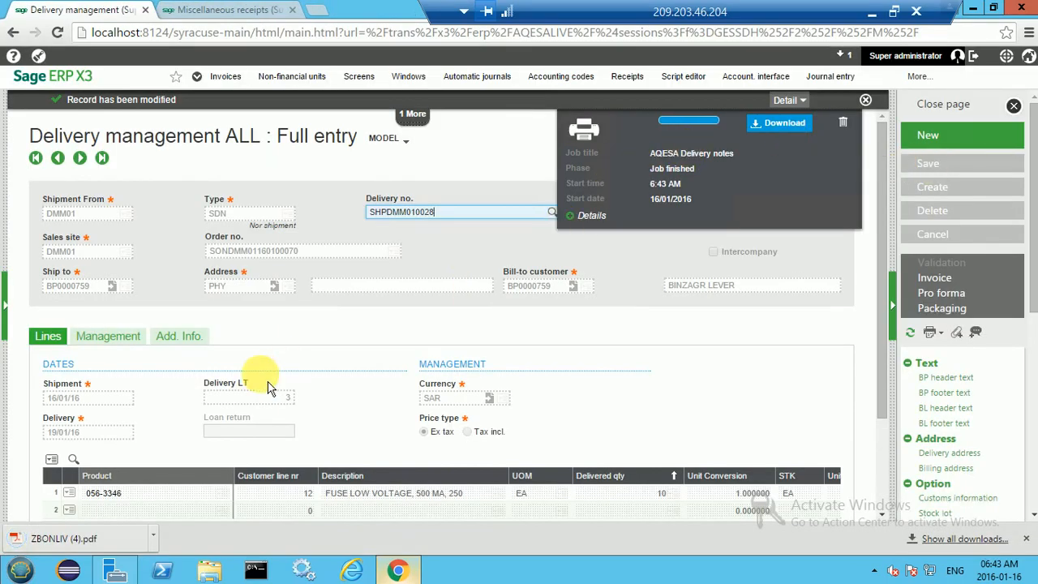
- View the downloaded ZBONLIV (4).pdf delivery note, close it and dismiss the AQESA Delivery notes print job display
left_click(84, 542)
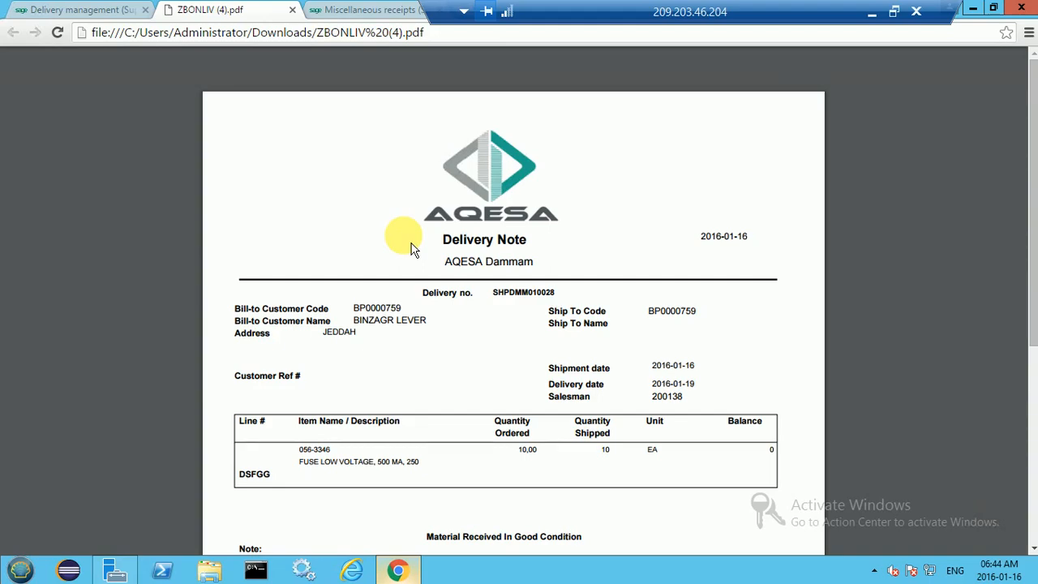
left_click(293, 12)
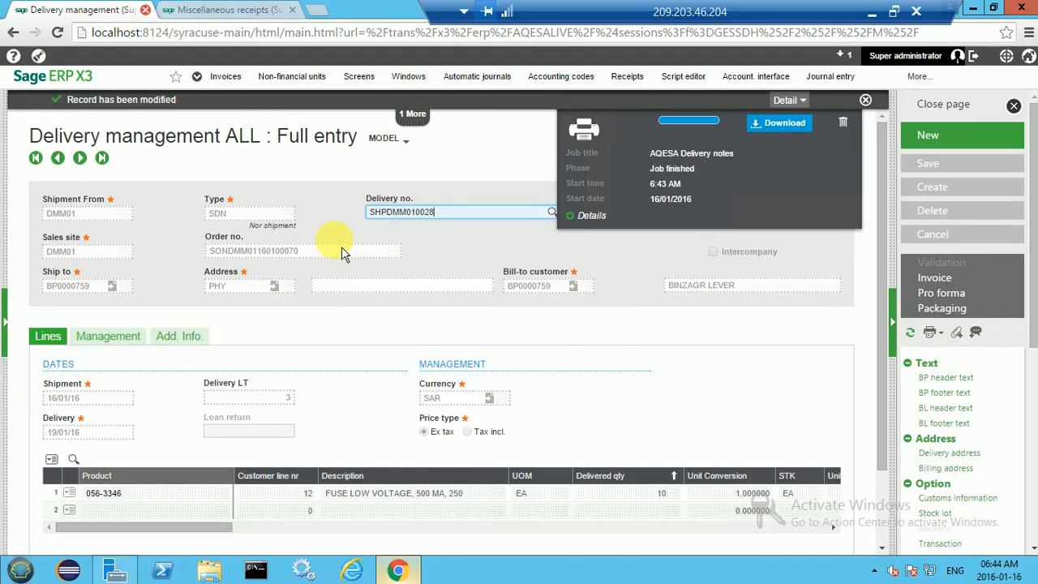
left_click(850, 136)
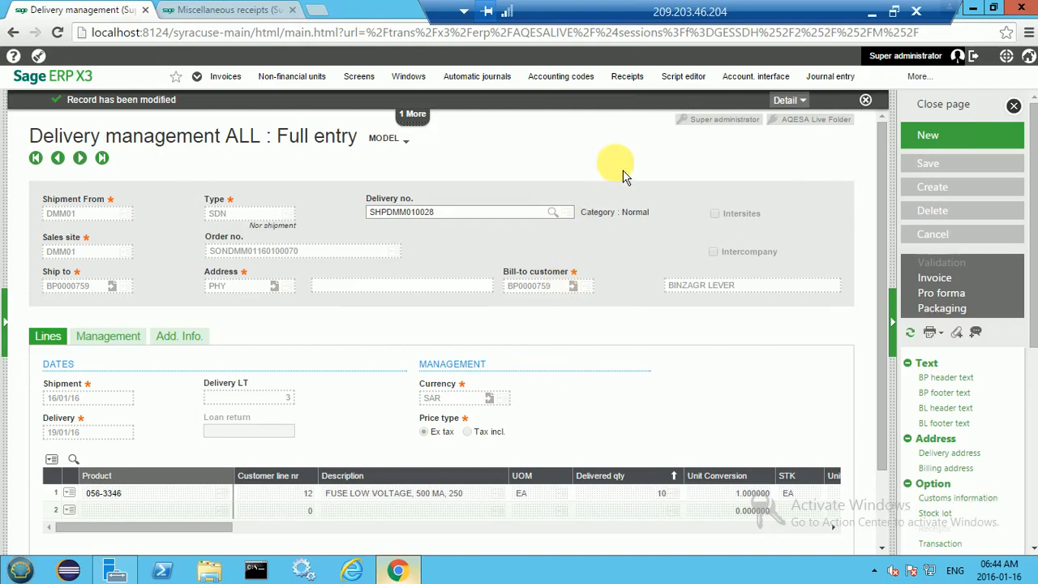
- Check the delivery note's Printed status and restore the full-screen remote desktop session to a window
left_click_drag(690, 17, 548, 23)
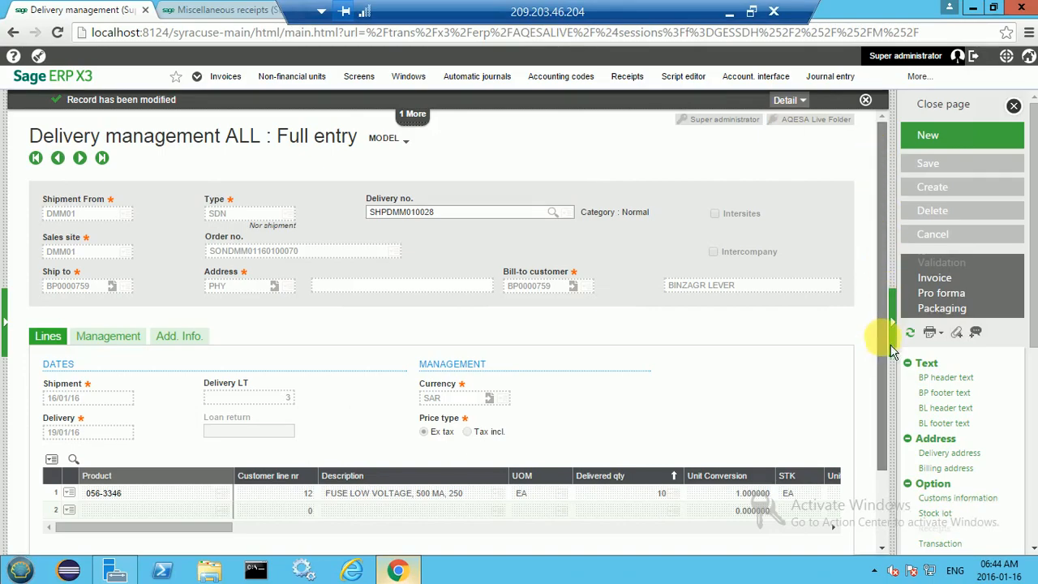
scroll(888, 405, "down", 3)
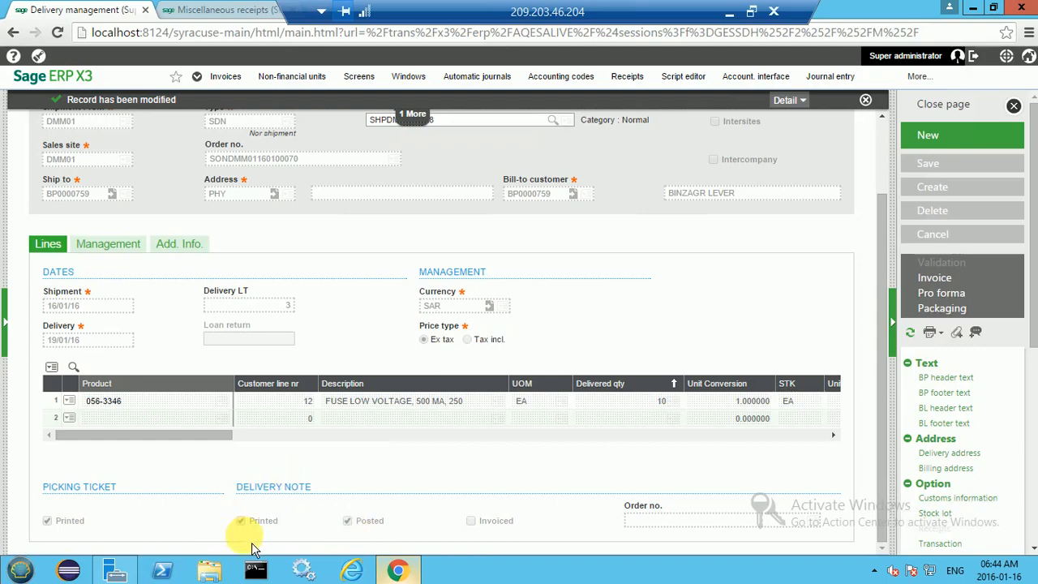
left_click(918, 108)
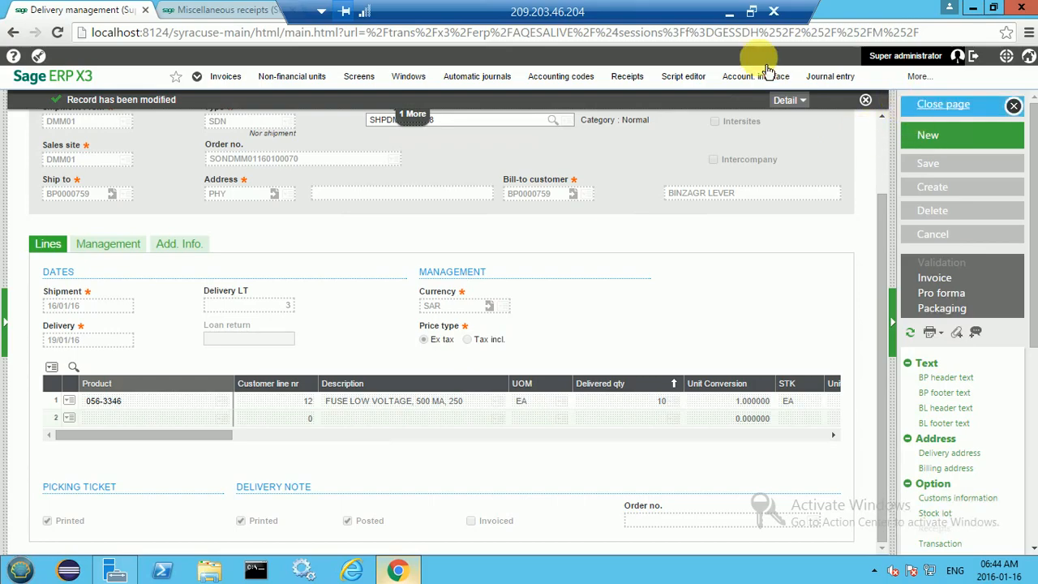
left_click(752, 11)
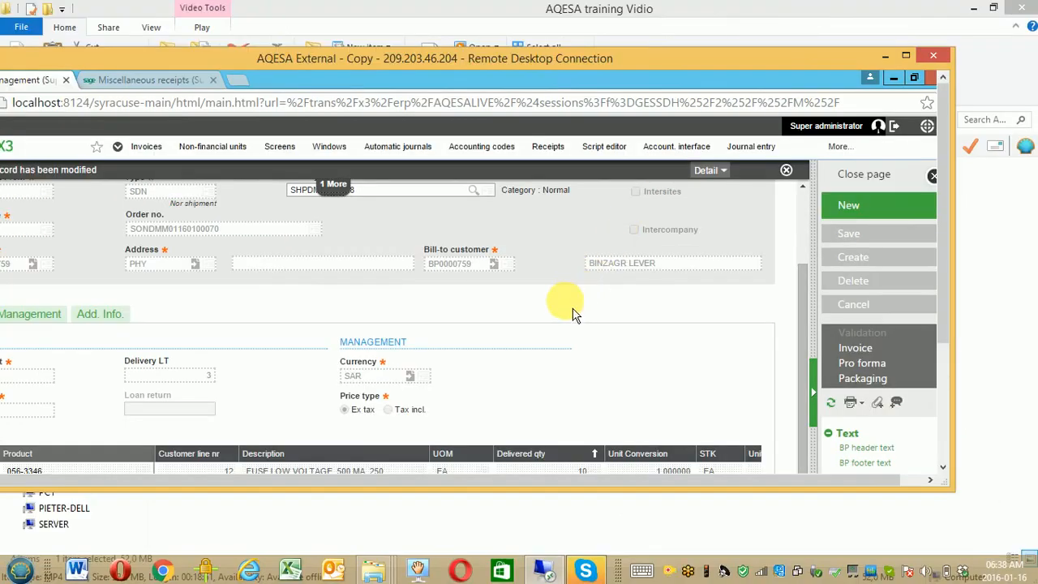